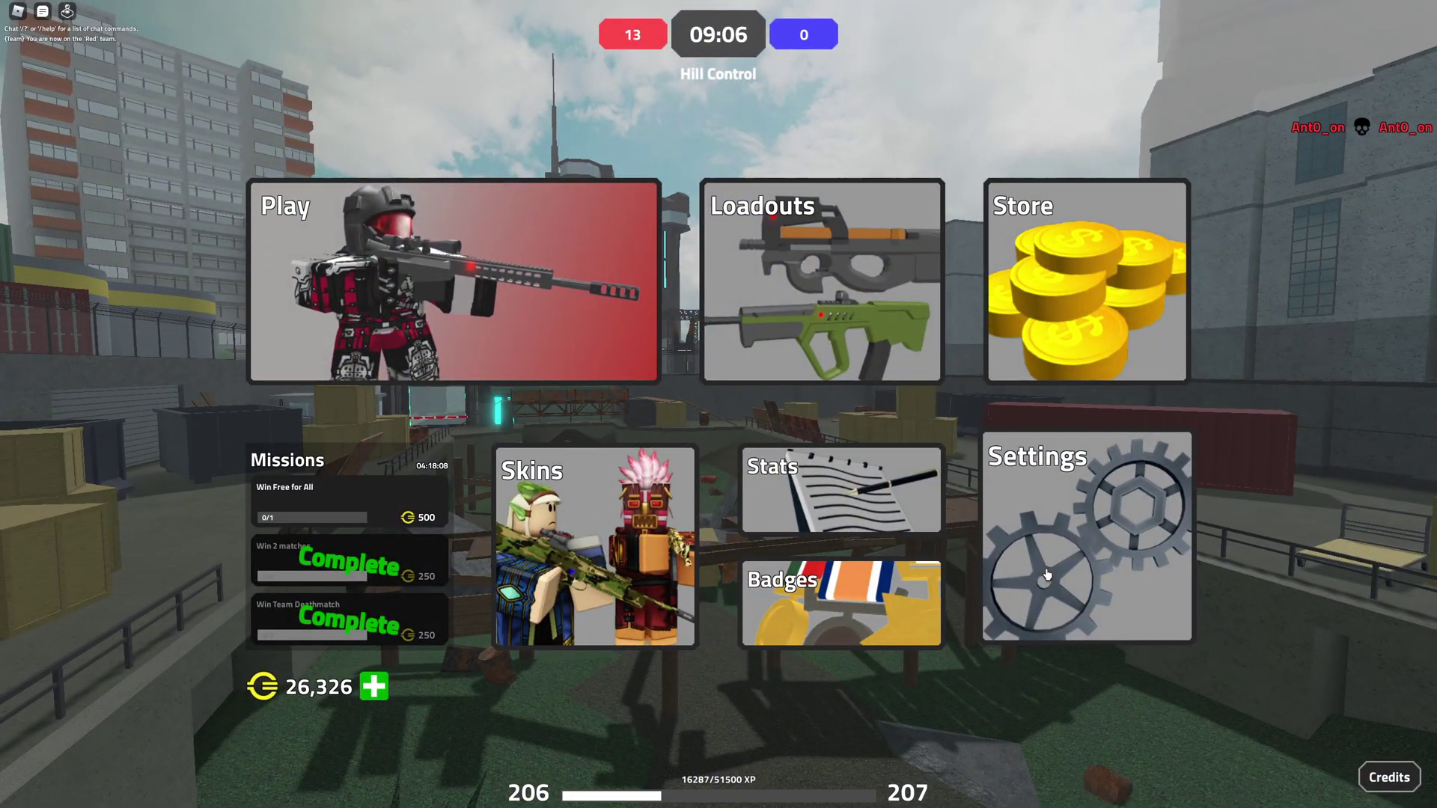
Open the game settings, set the camera Sensitivity to 1 and turn on Less Particles.
click(1046, 575)
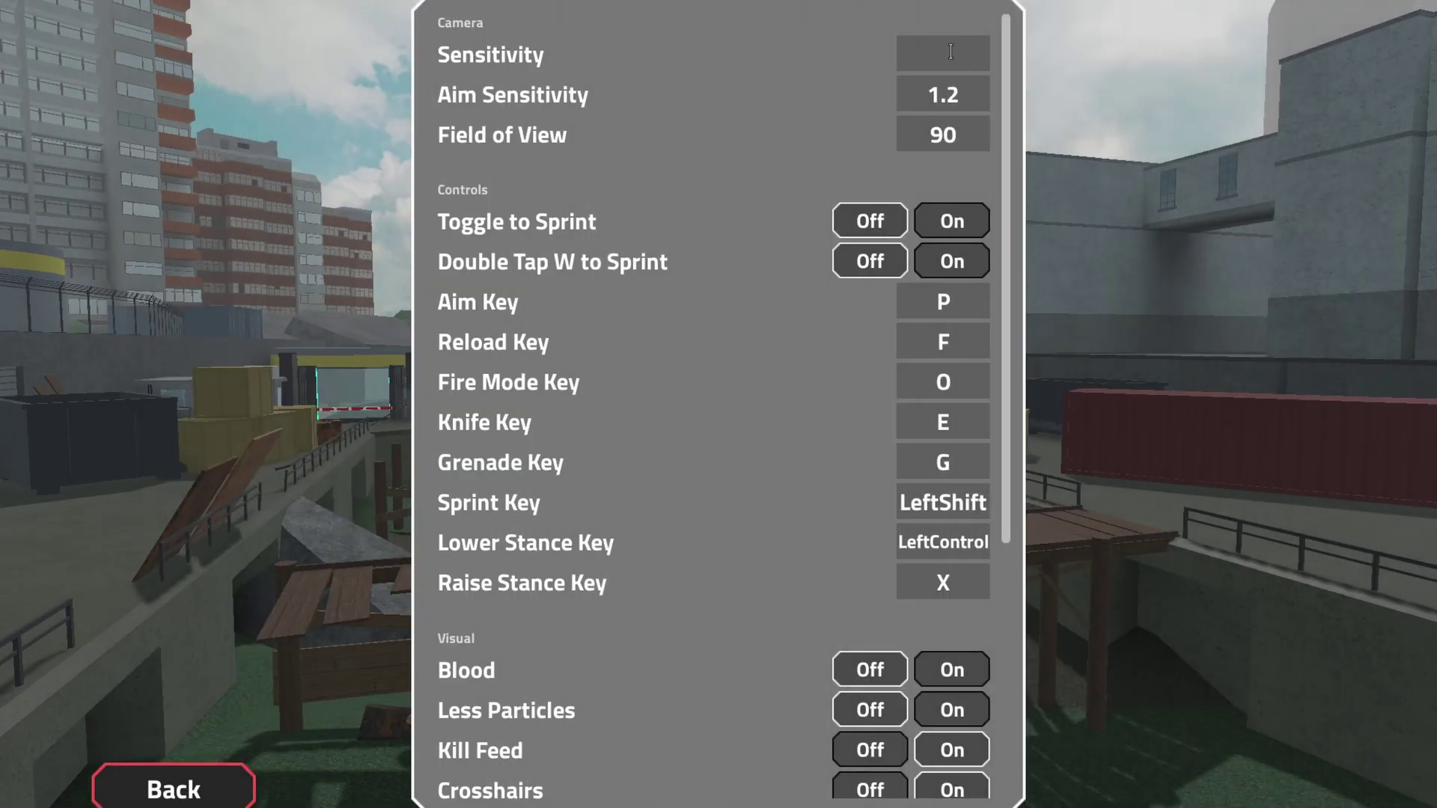
text(1)
key(Return)
key(Return)
key(Return)
key(Escape)
click(593, 168)
scroll(748, 550, down, 5)
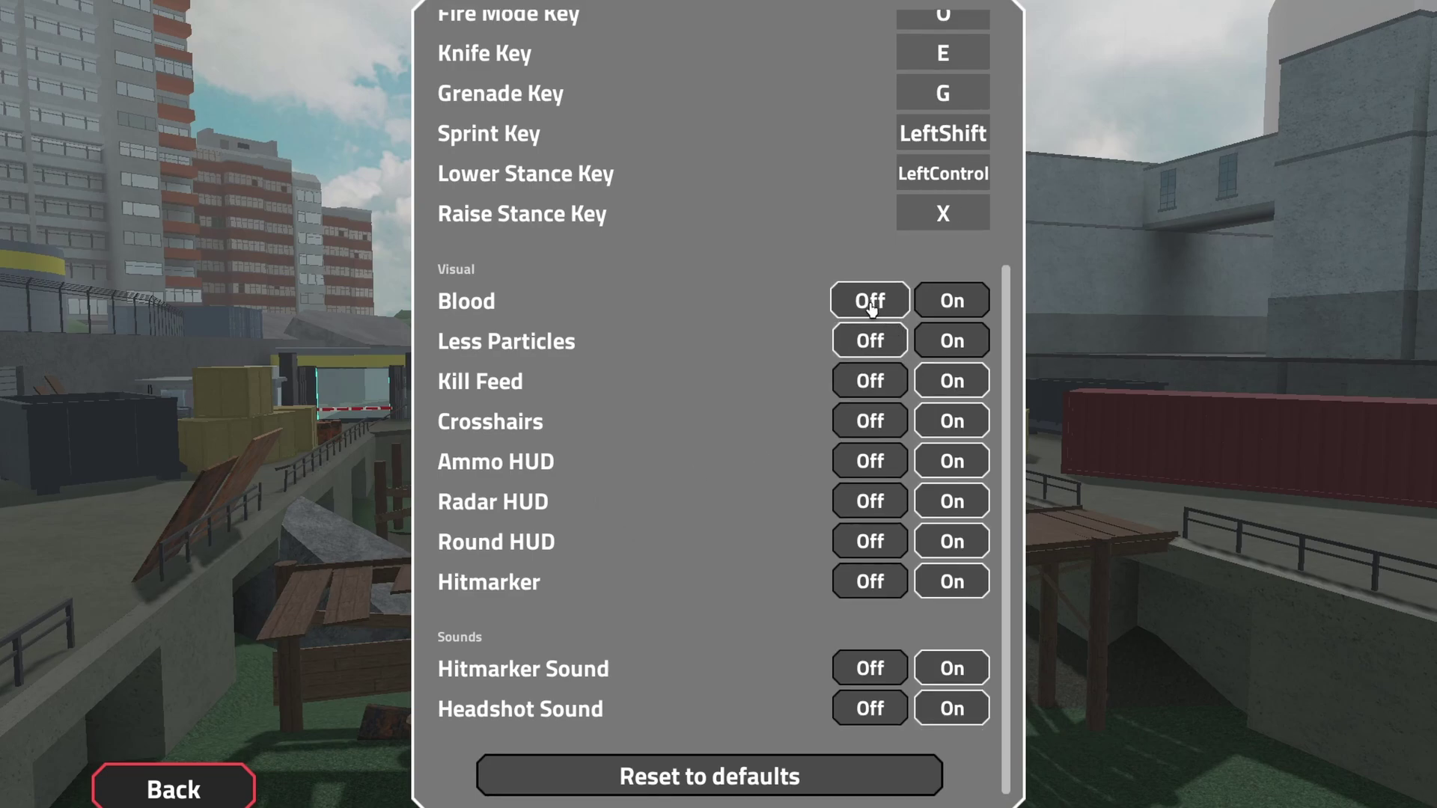
click(972, 346)
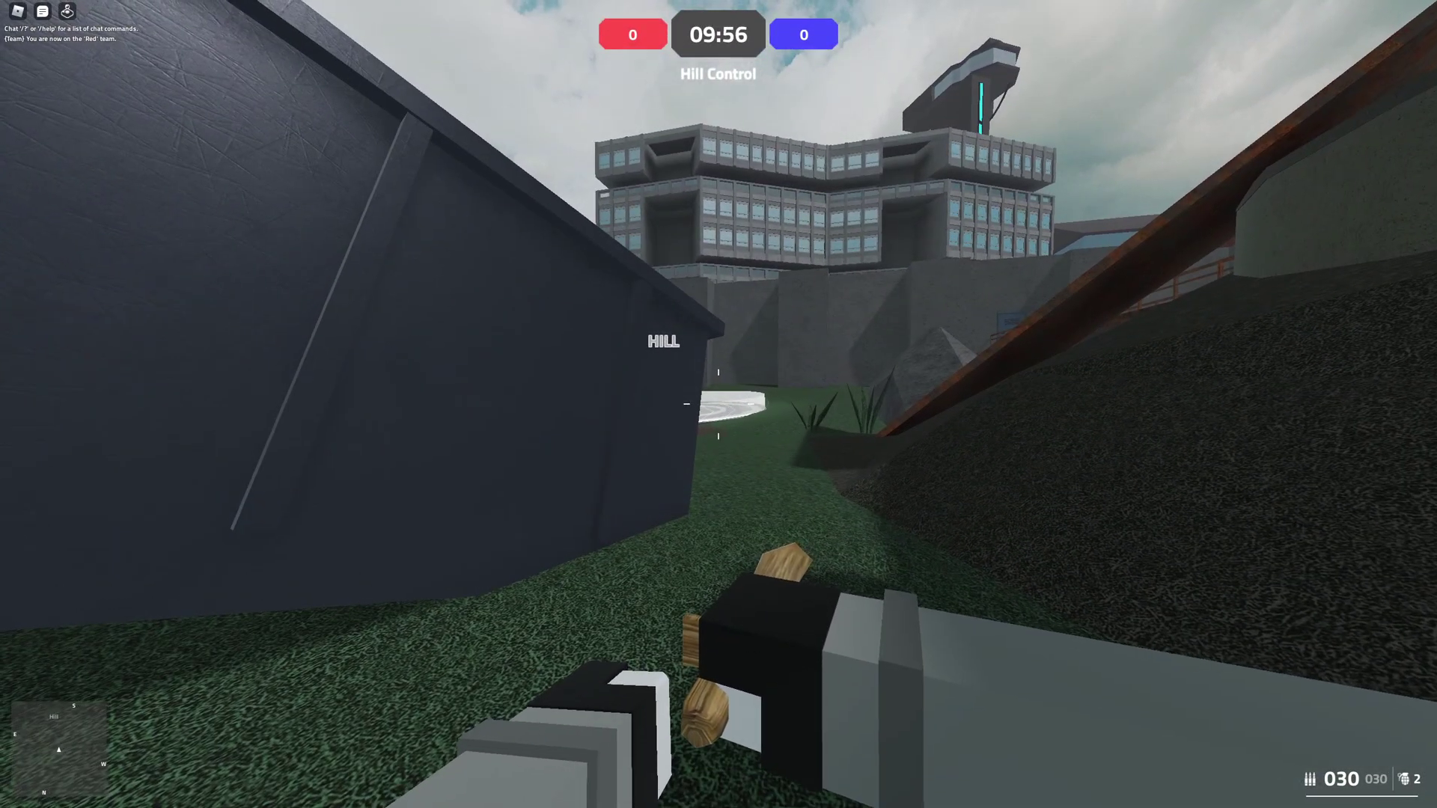
Walk to the hill zone in the Hill Control match and fire the rifle while taking control of it.
key(w)
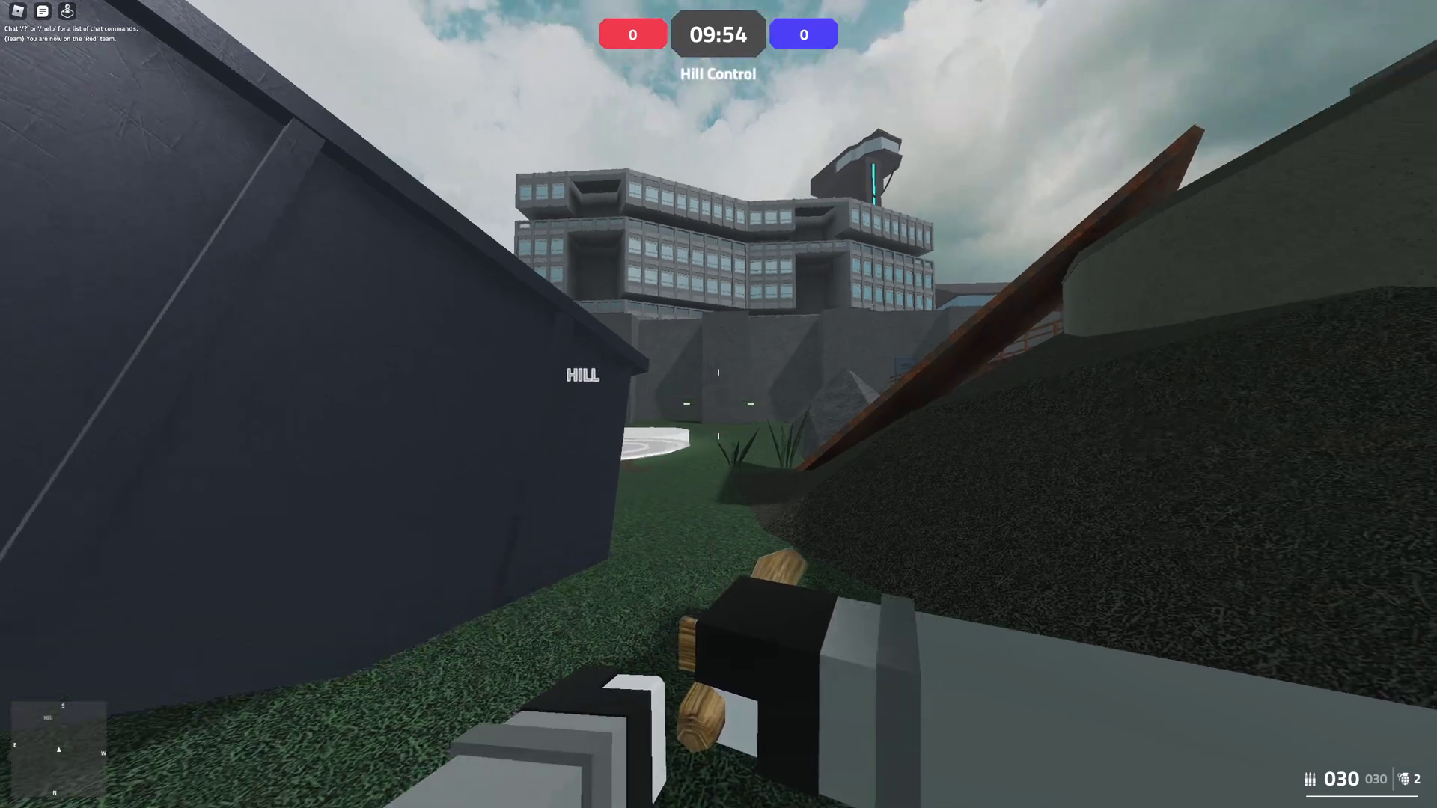
key(w)
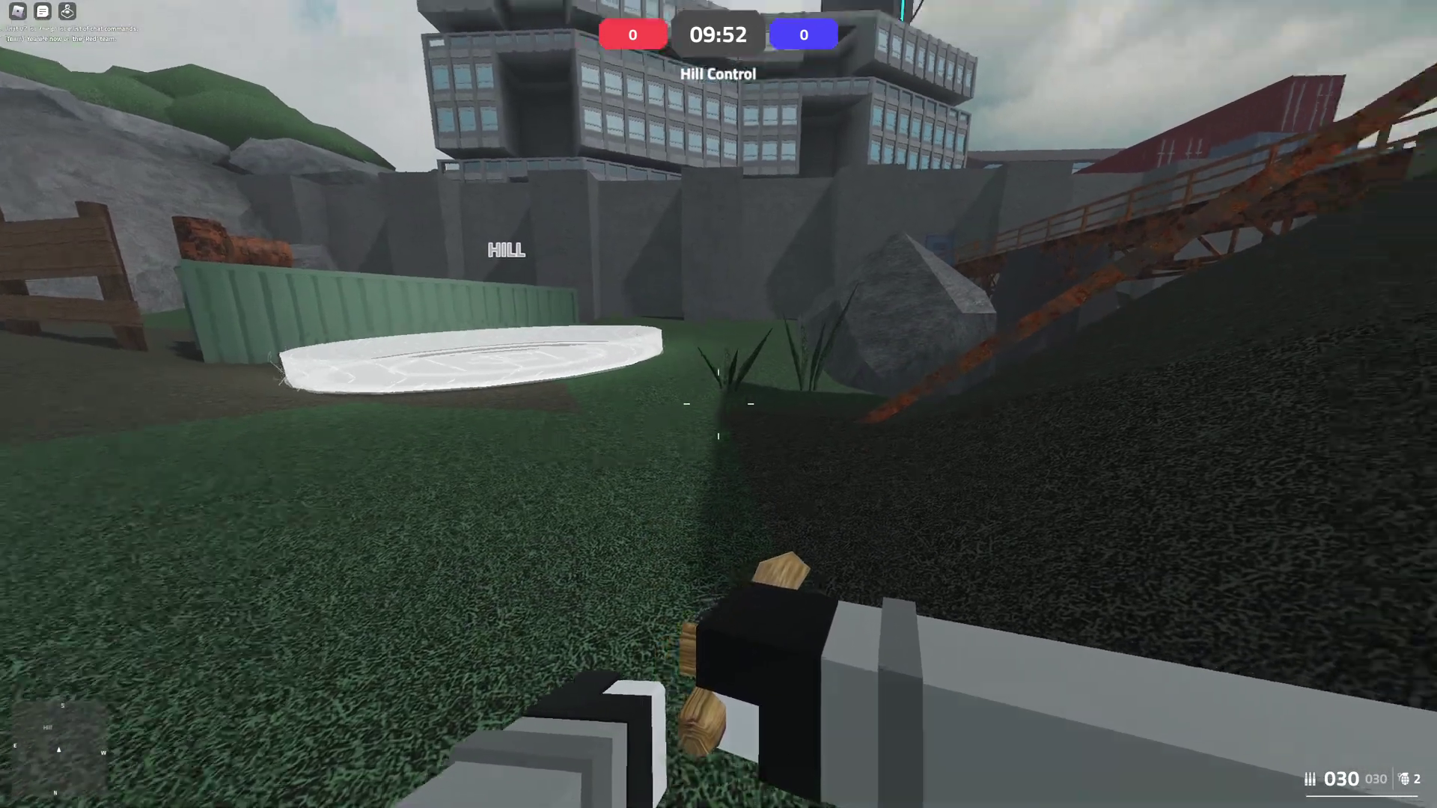
key(w)
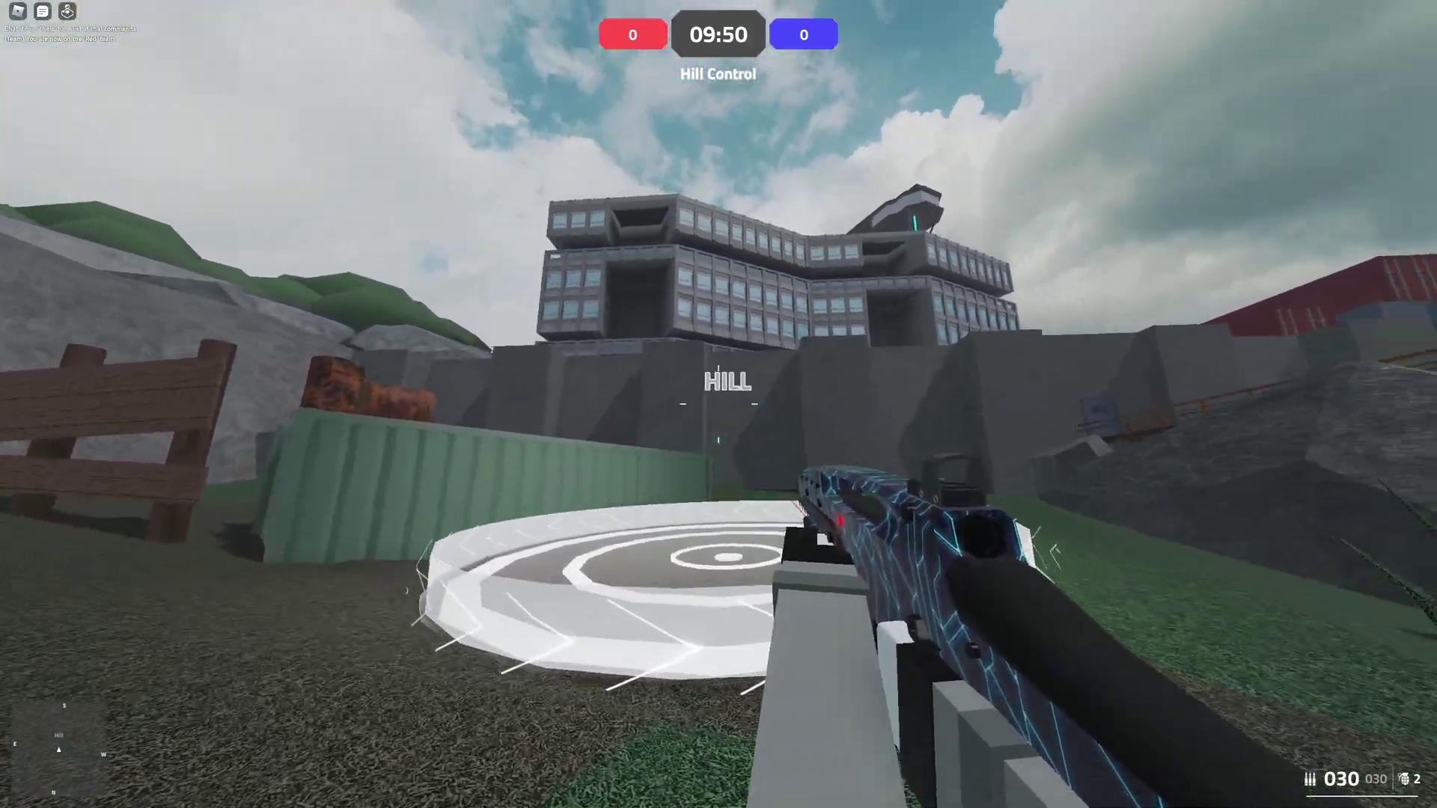
right_click(719, 404)
click(718, 404)
key(r)
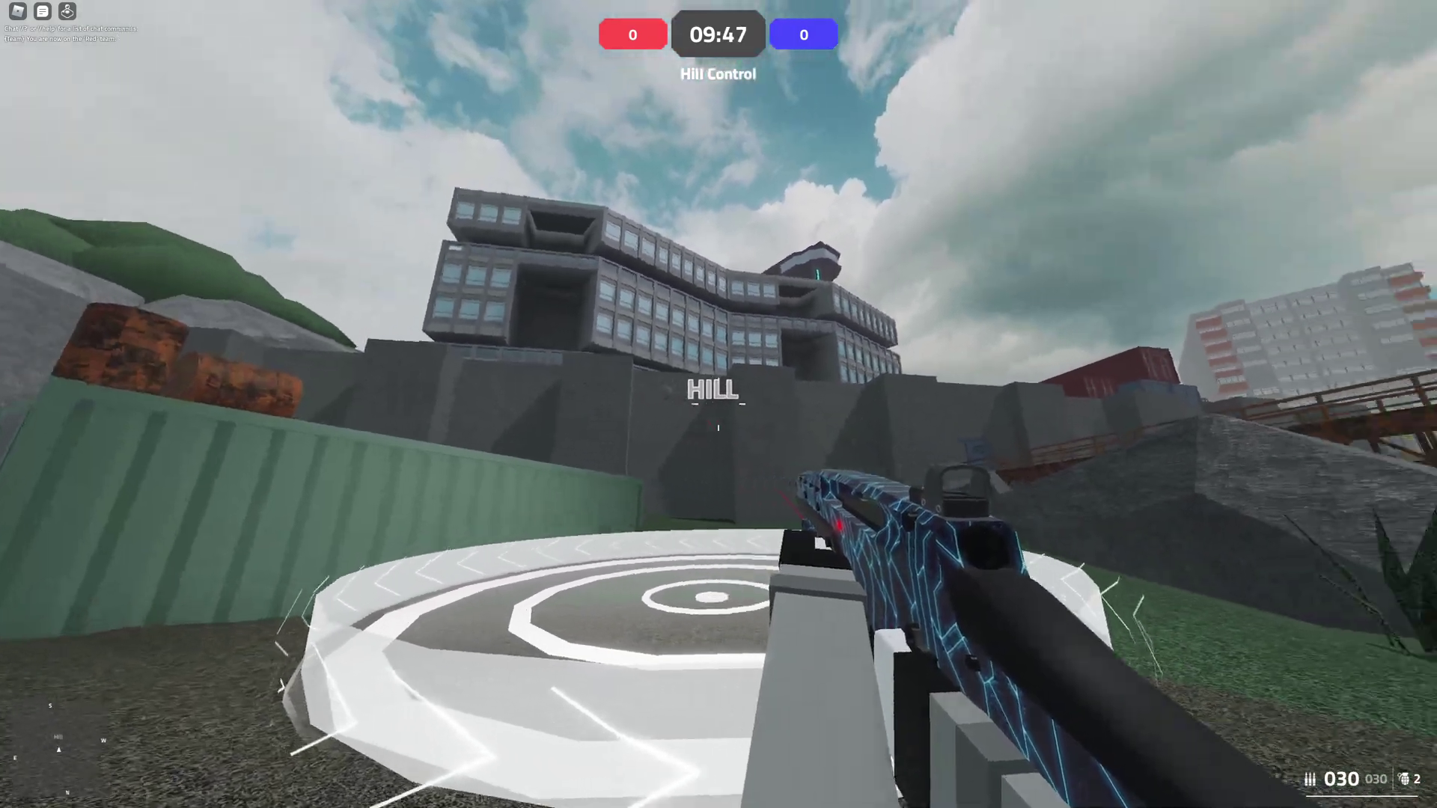
click(719, 405)
click(718, 404)
key(r)
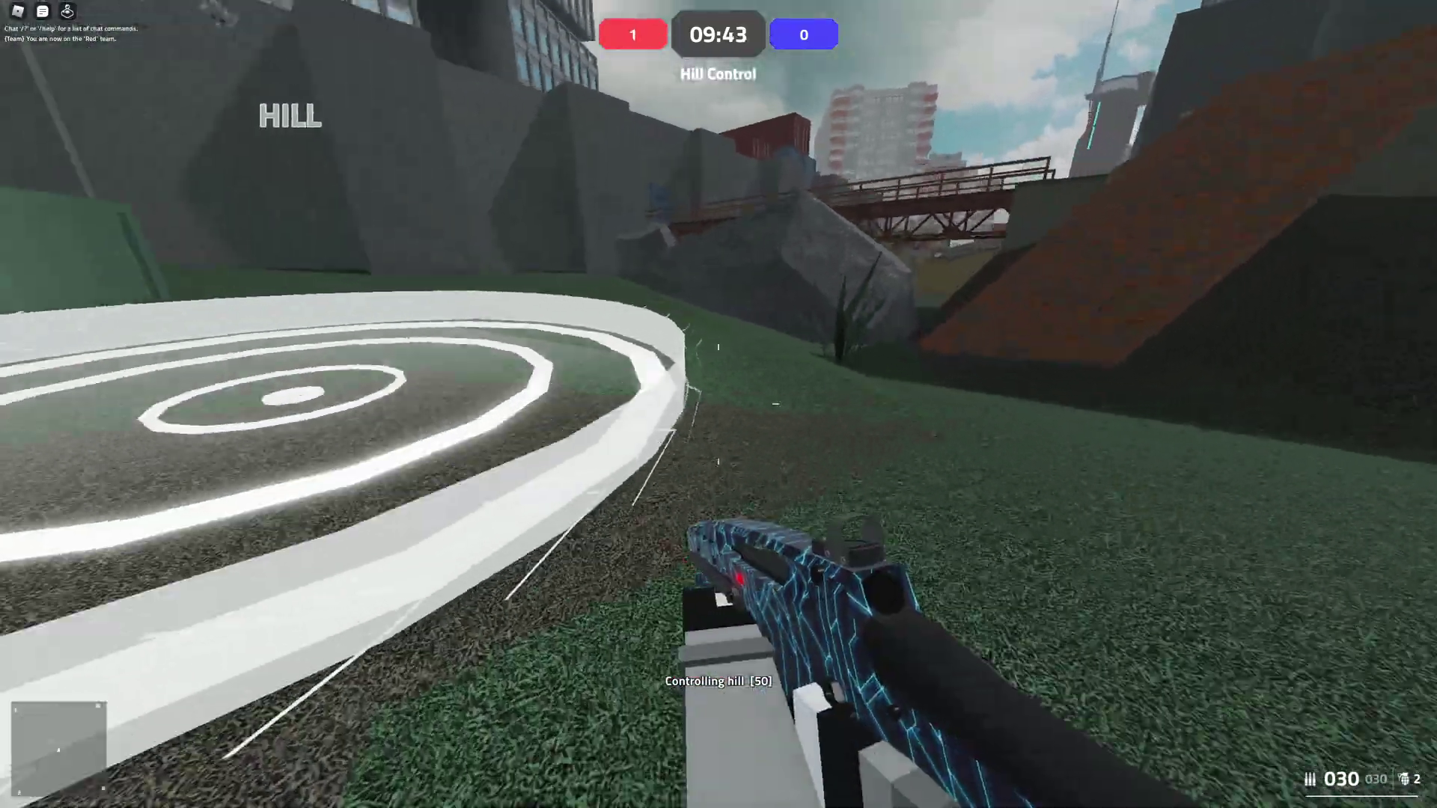
click(718, 405)
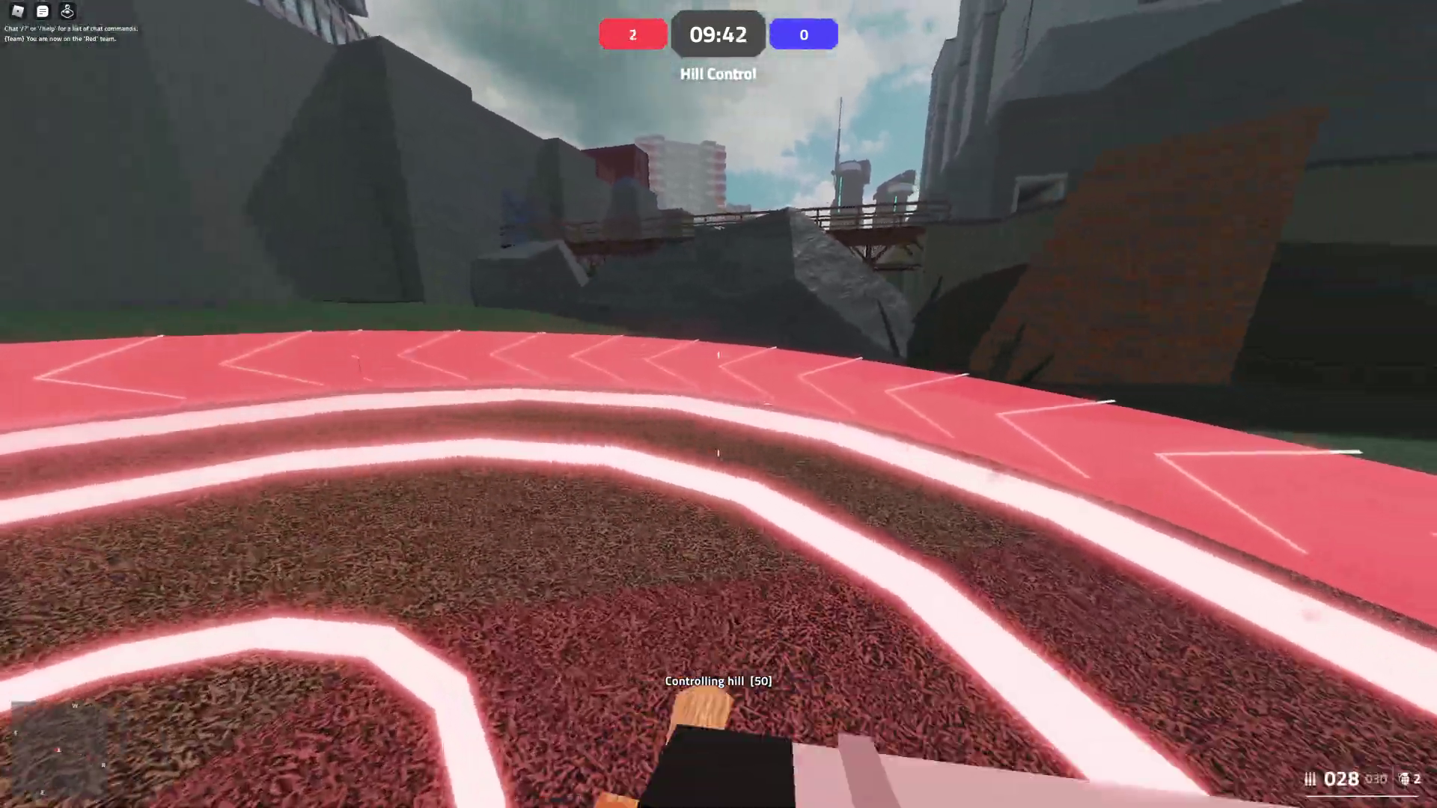
click(719, 404)
key(w)
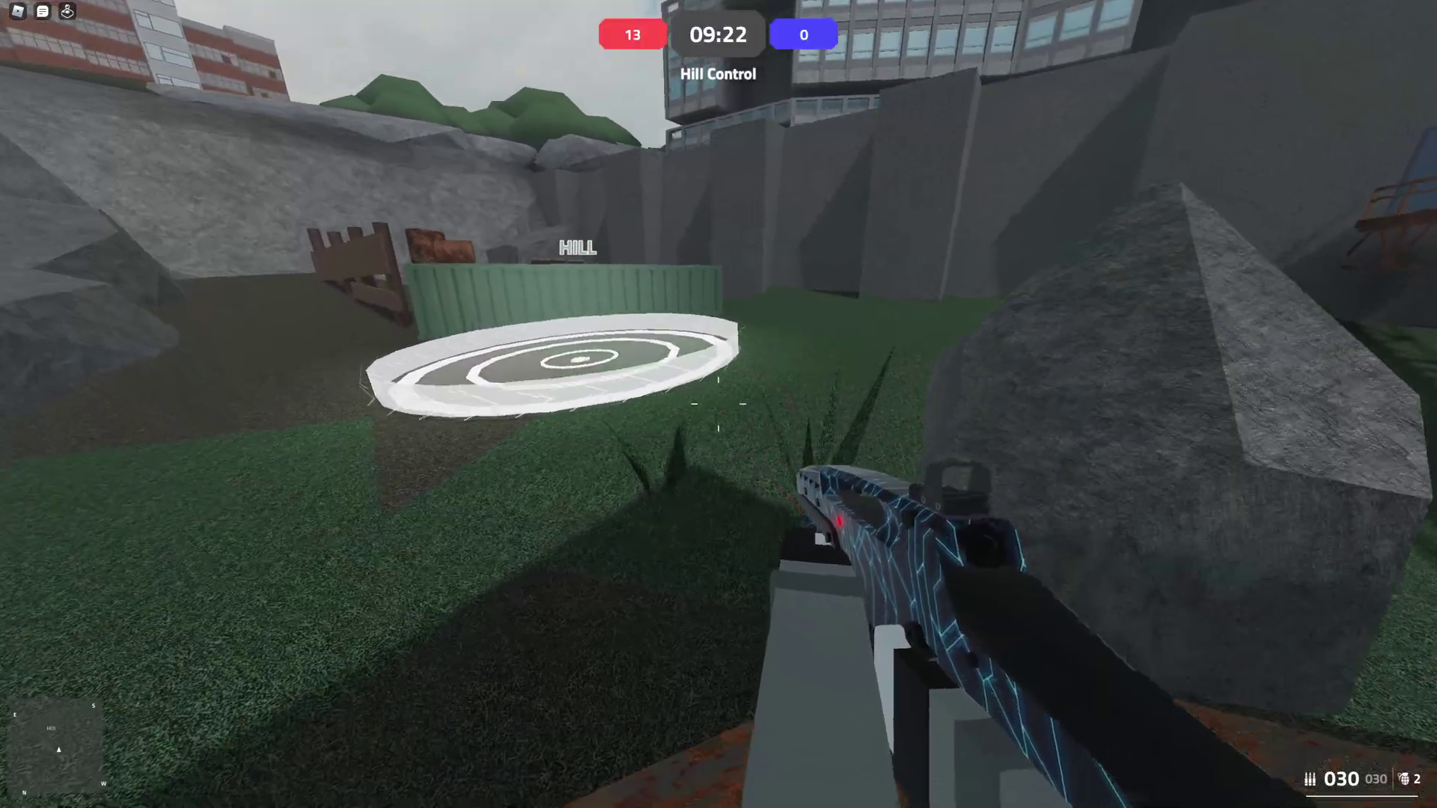
Reset the character in the current match.
key(Escape)
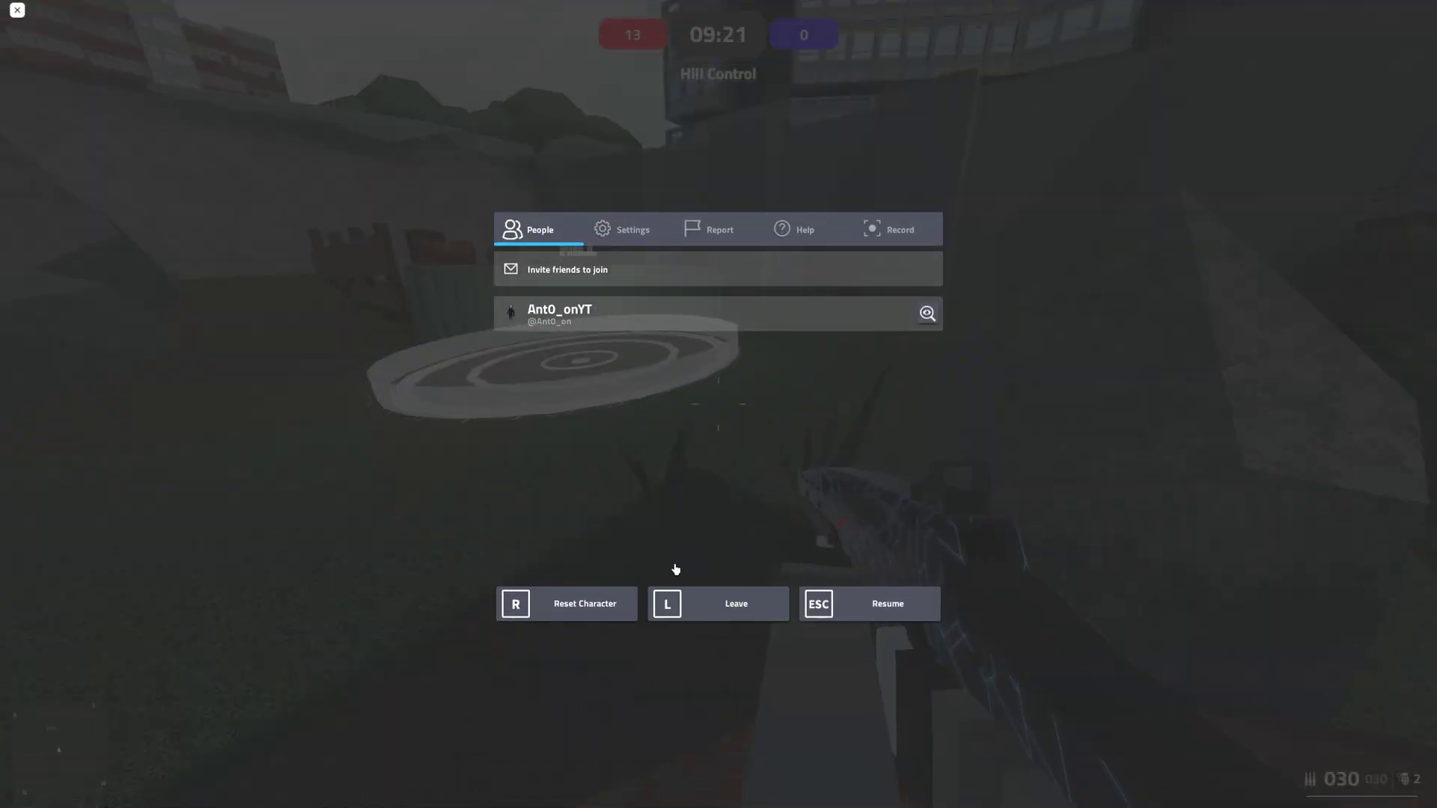
key(r)
key(Return)
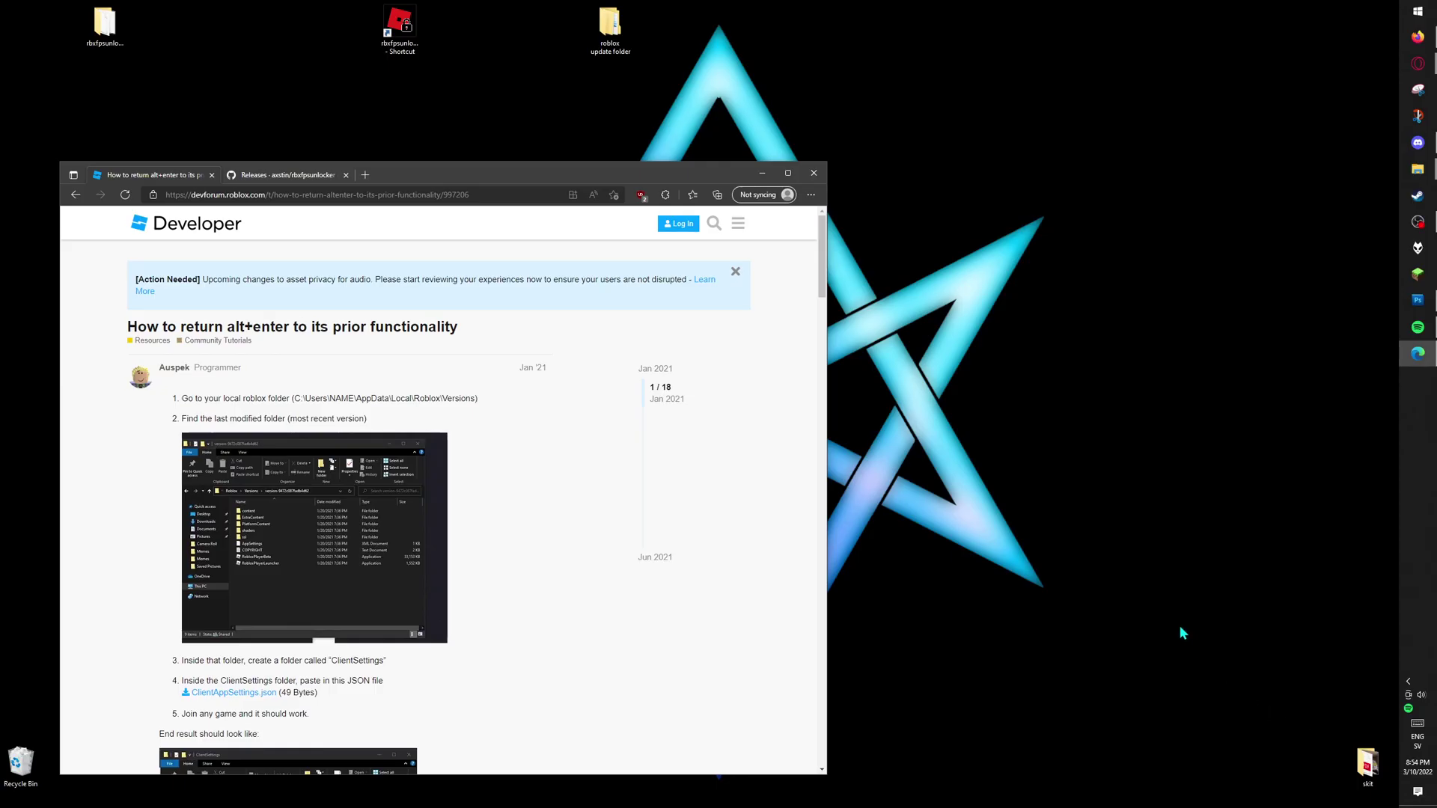
Download ClientAppSettings.json from the alt+enter forum post and place the file on the desktop.
click(1055, 604)
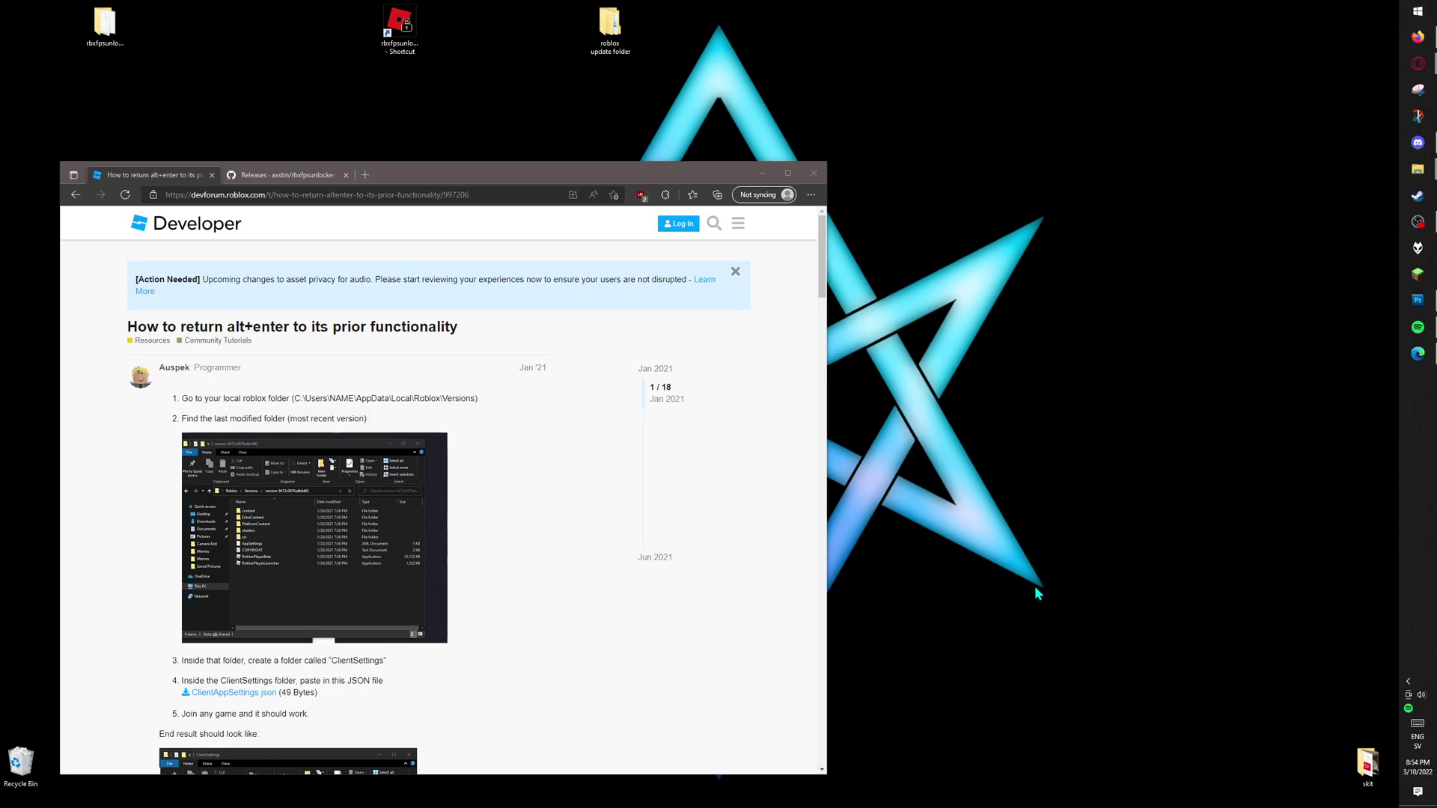
click(142, 179)
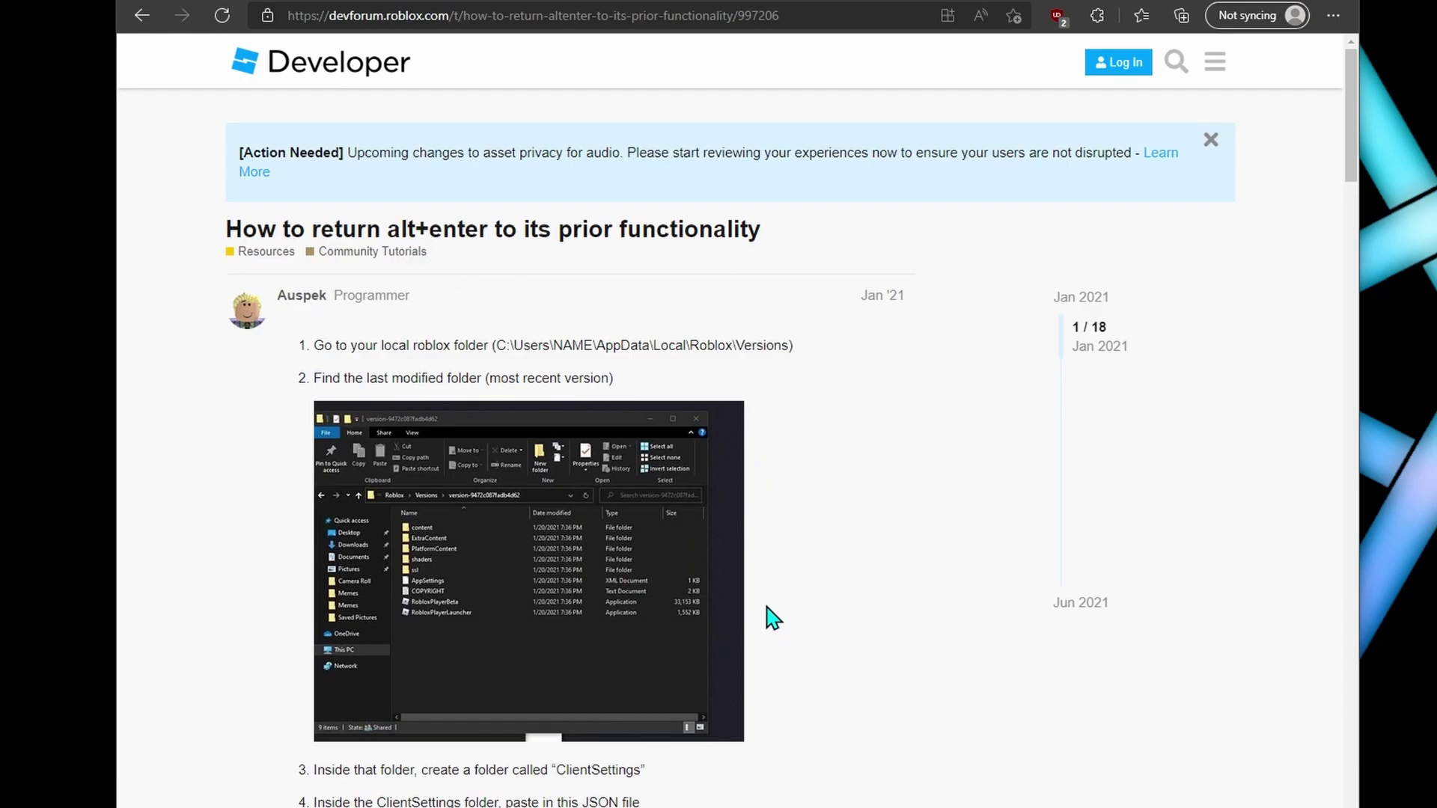
scroll(811, 626, down, 4)
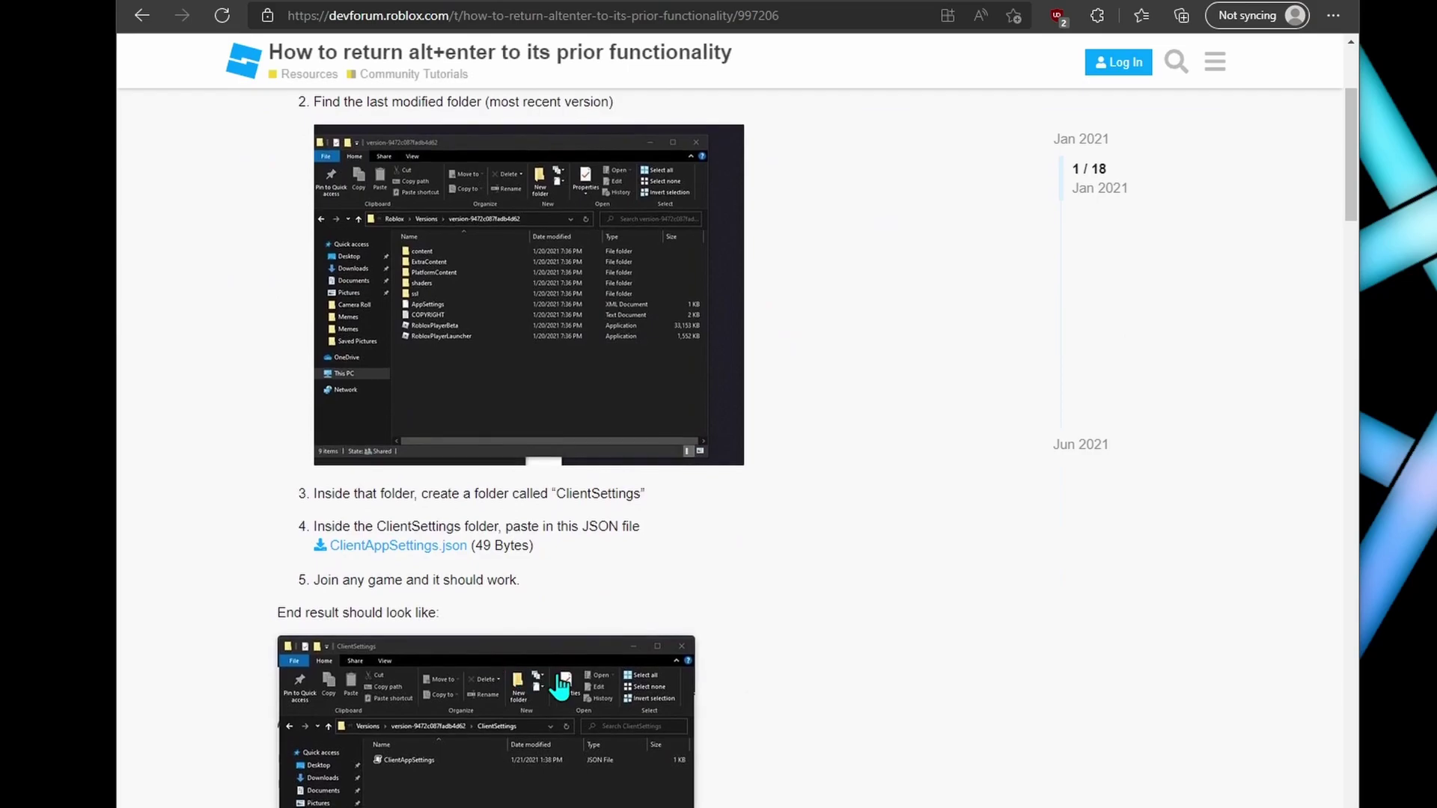
click(395, 551)
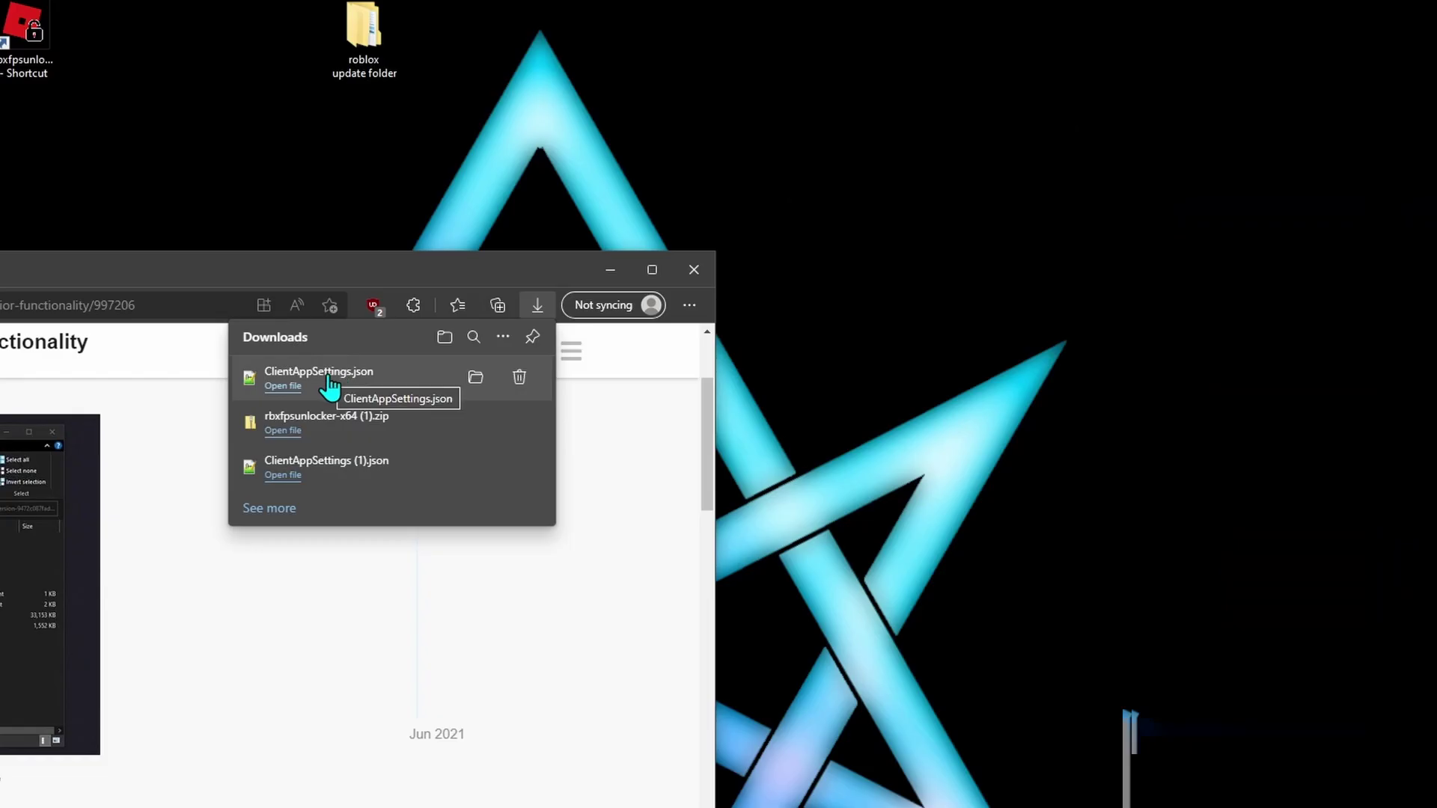
drag(329, 383, 984, 161)
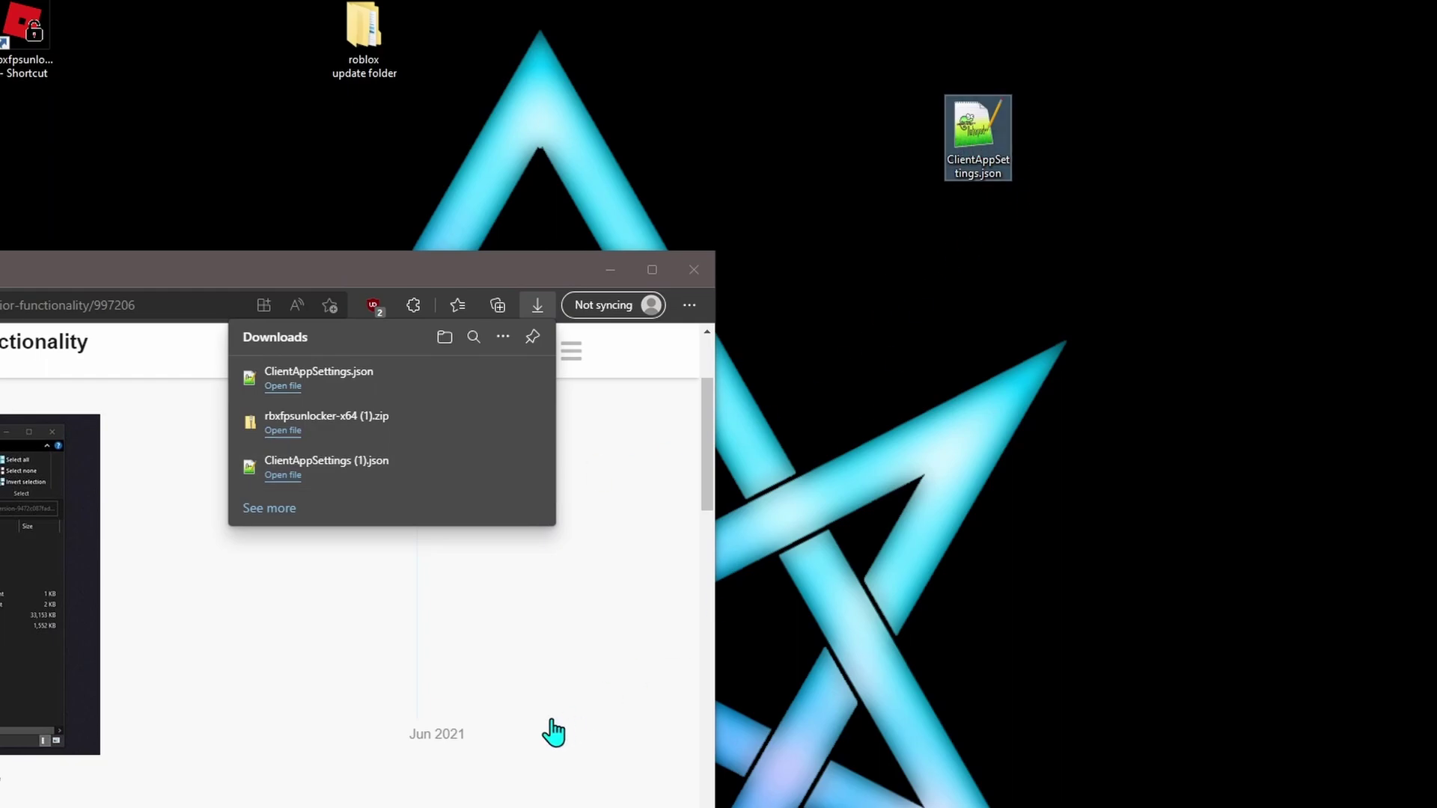
click(526, 737)
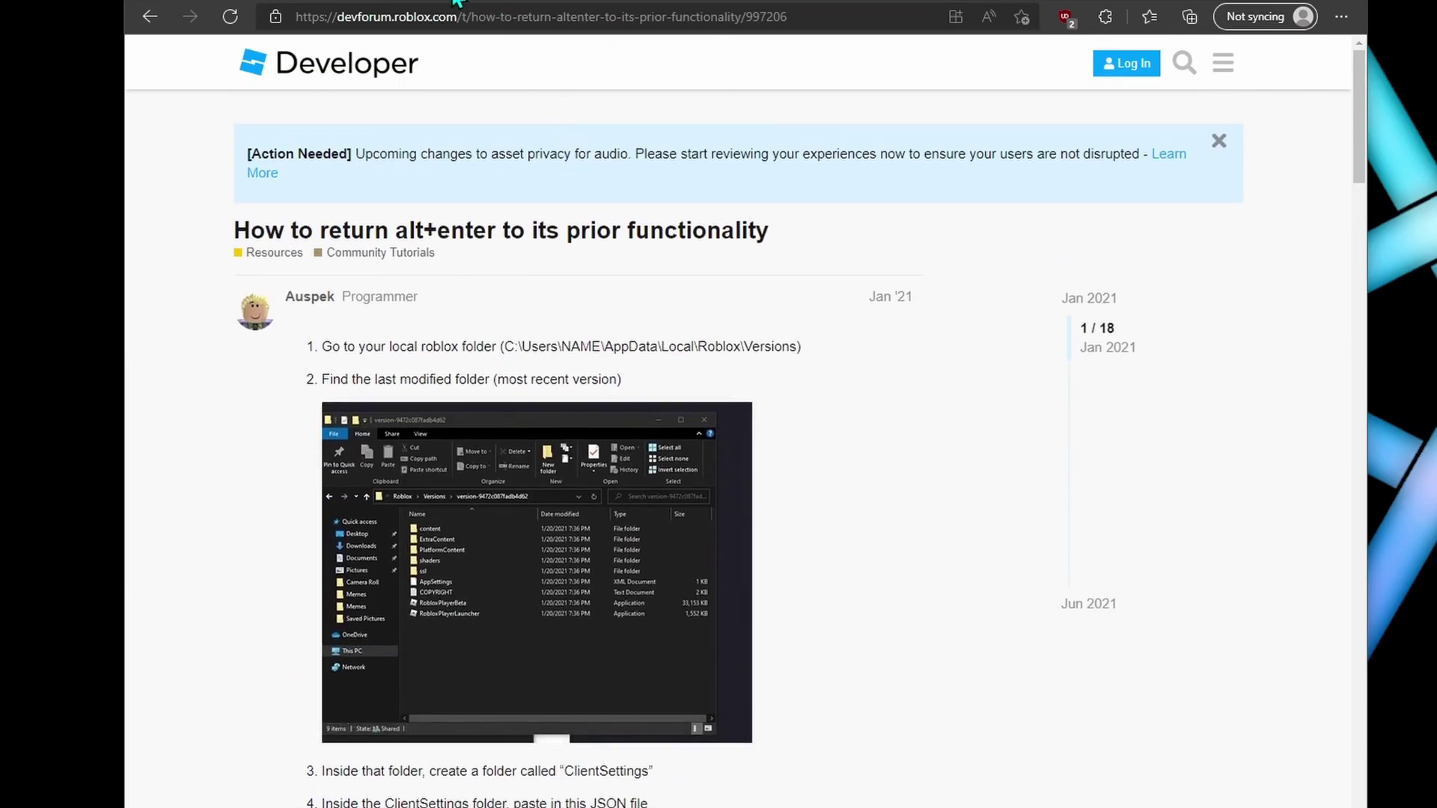
Download rbxfpsunlocker-x64.zip for Roblox FPS Unlocker v4.4.2 and extract rbxfpsunlocker.exe onto the desktop beside the JSON file.
click(455, 2)
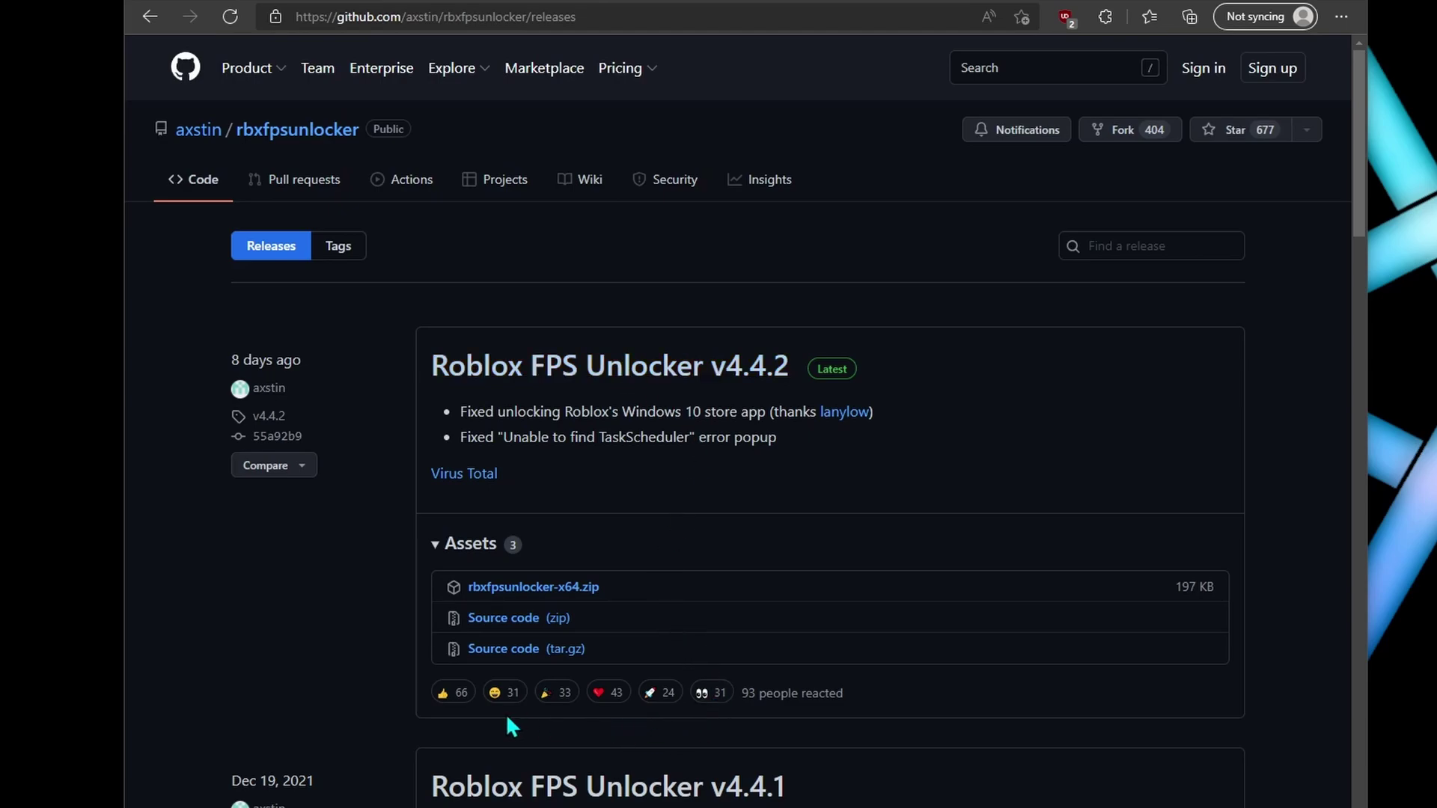
click(533, 589)
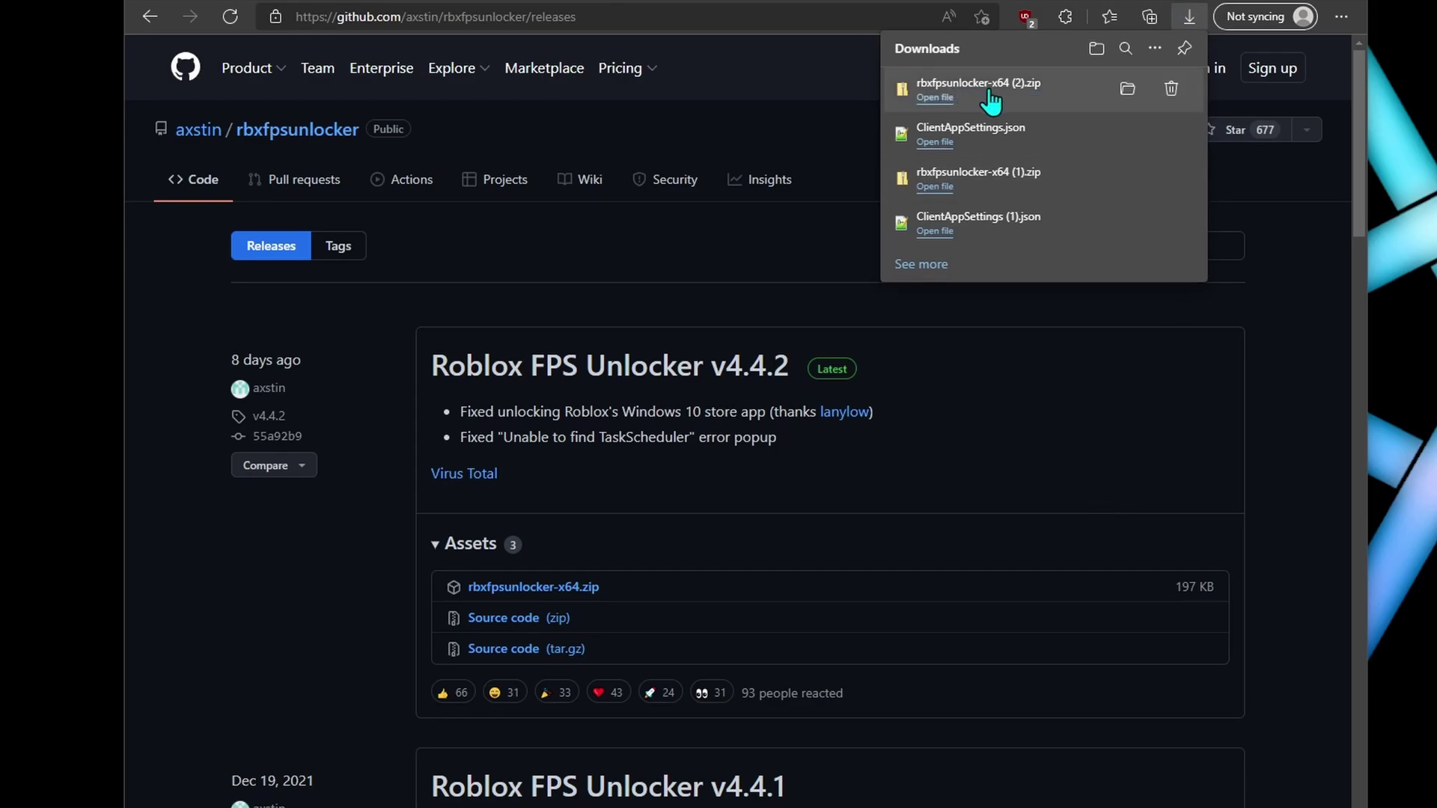
click(992, 99)
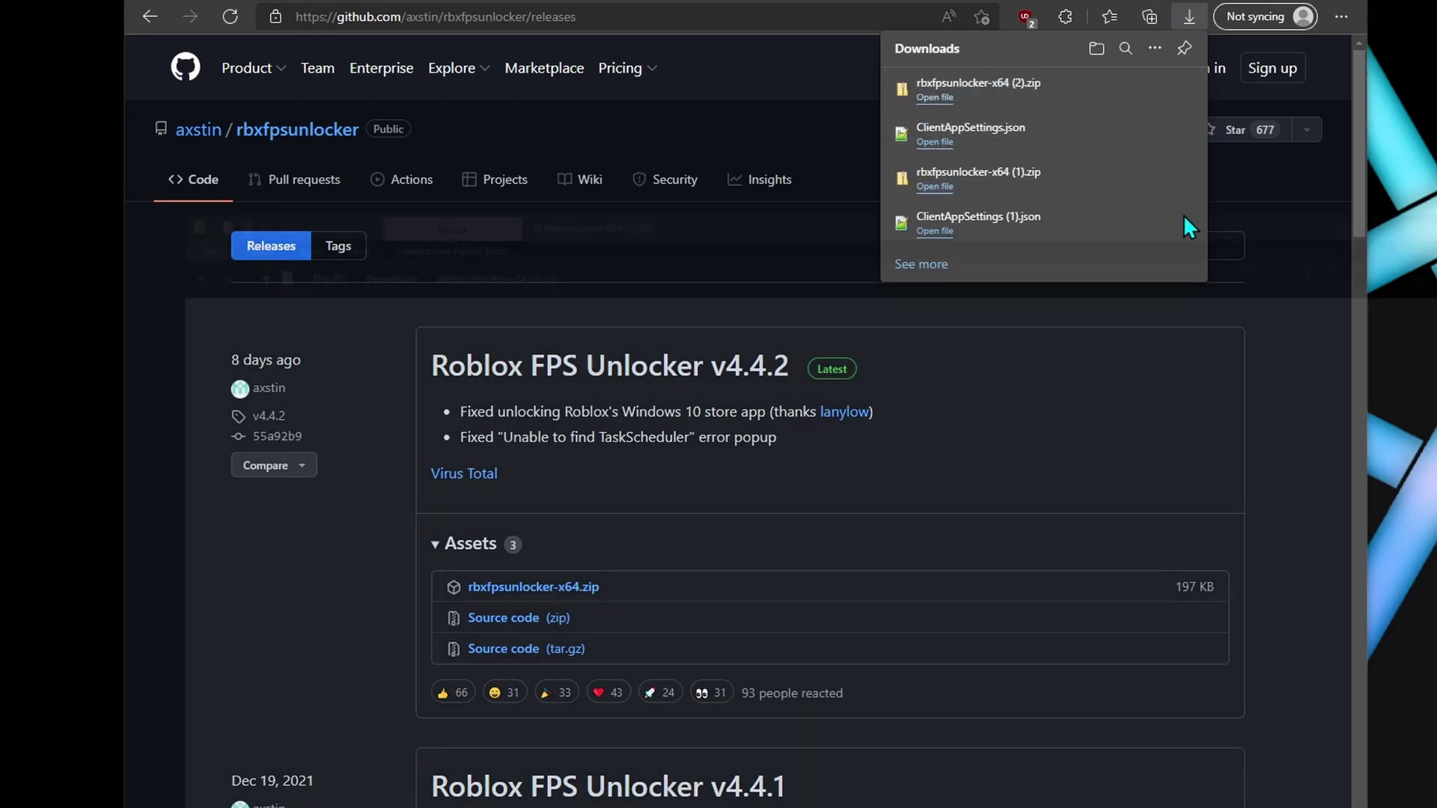
drag(430, 330, 1436, 48)
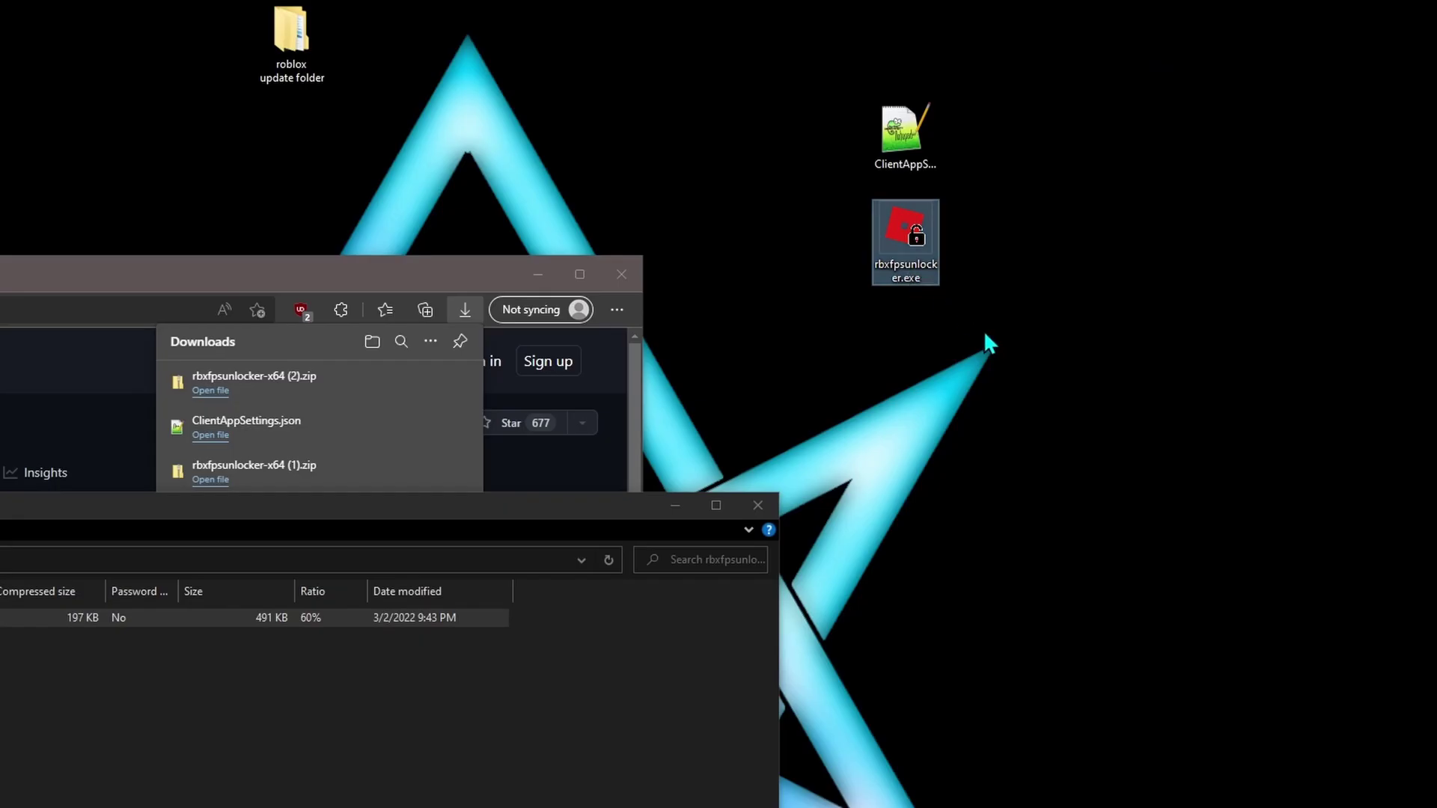
drag(1024, 238, 1026, 224)
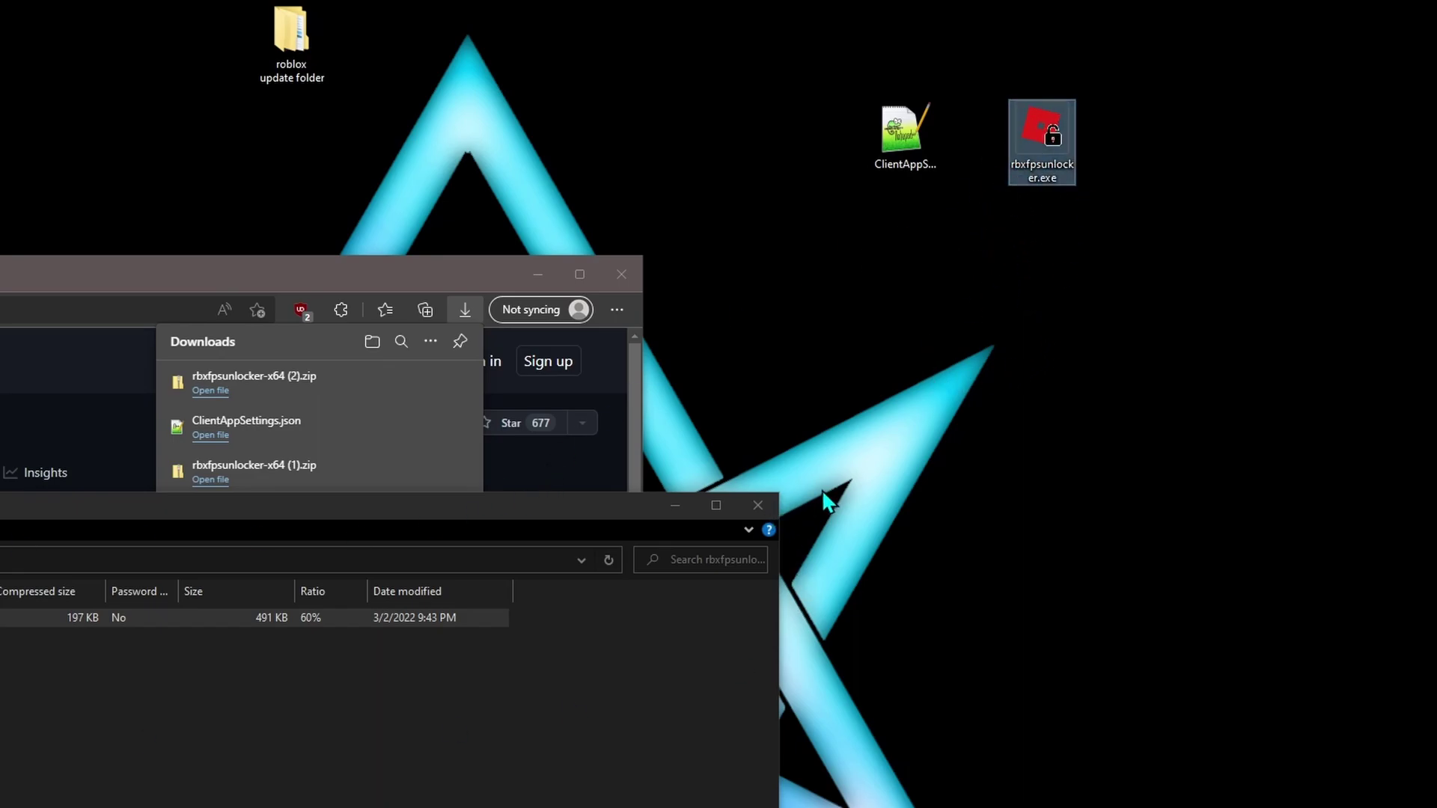
Close the archive window and minimize the browser to clear the desktop.
click(758, 505)
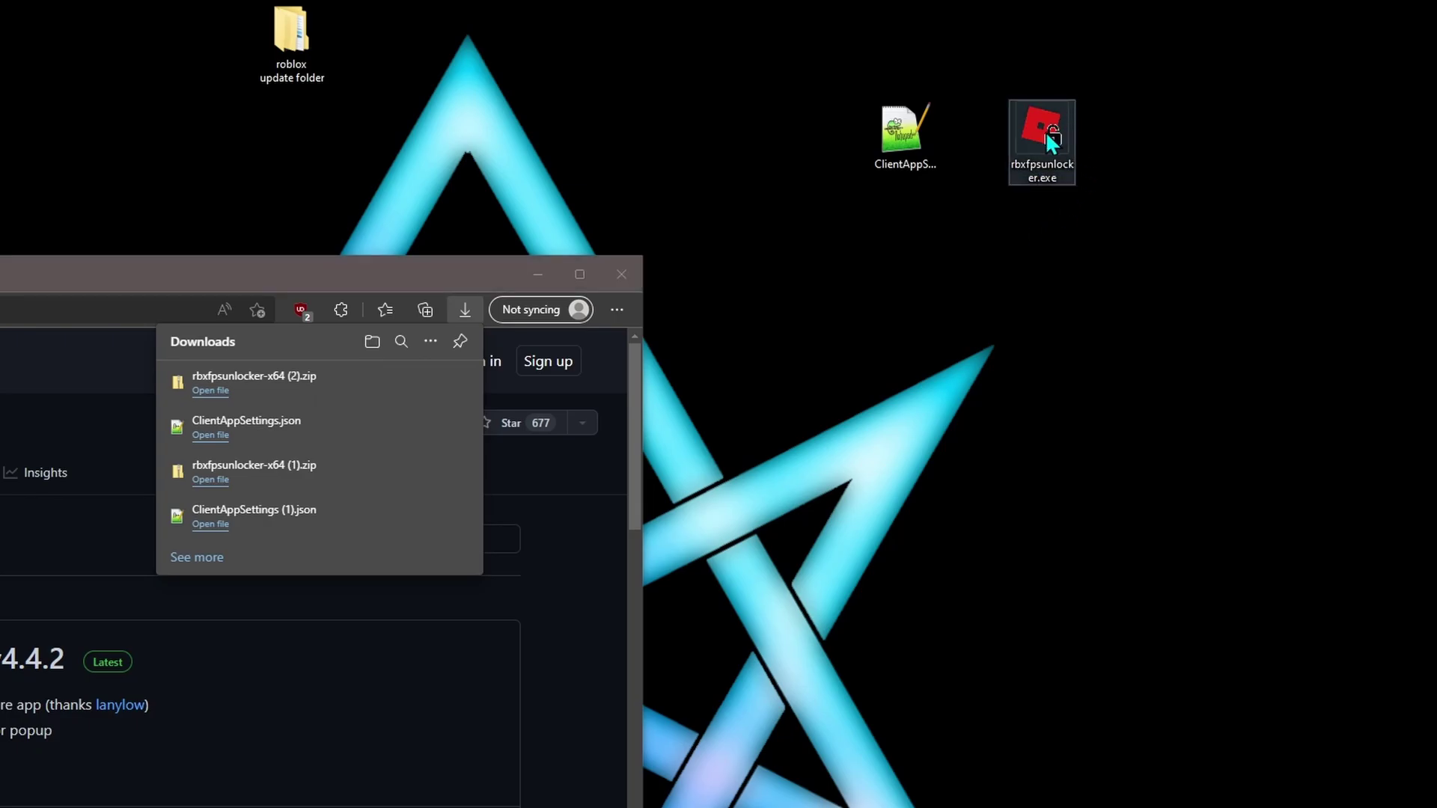
click(397, 273)
click(536, 274)
drag(725, 302, 632, 449)
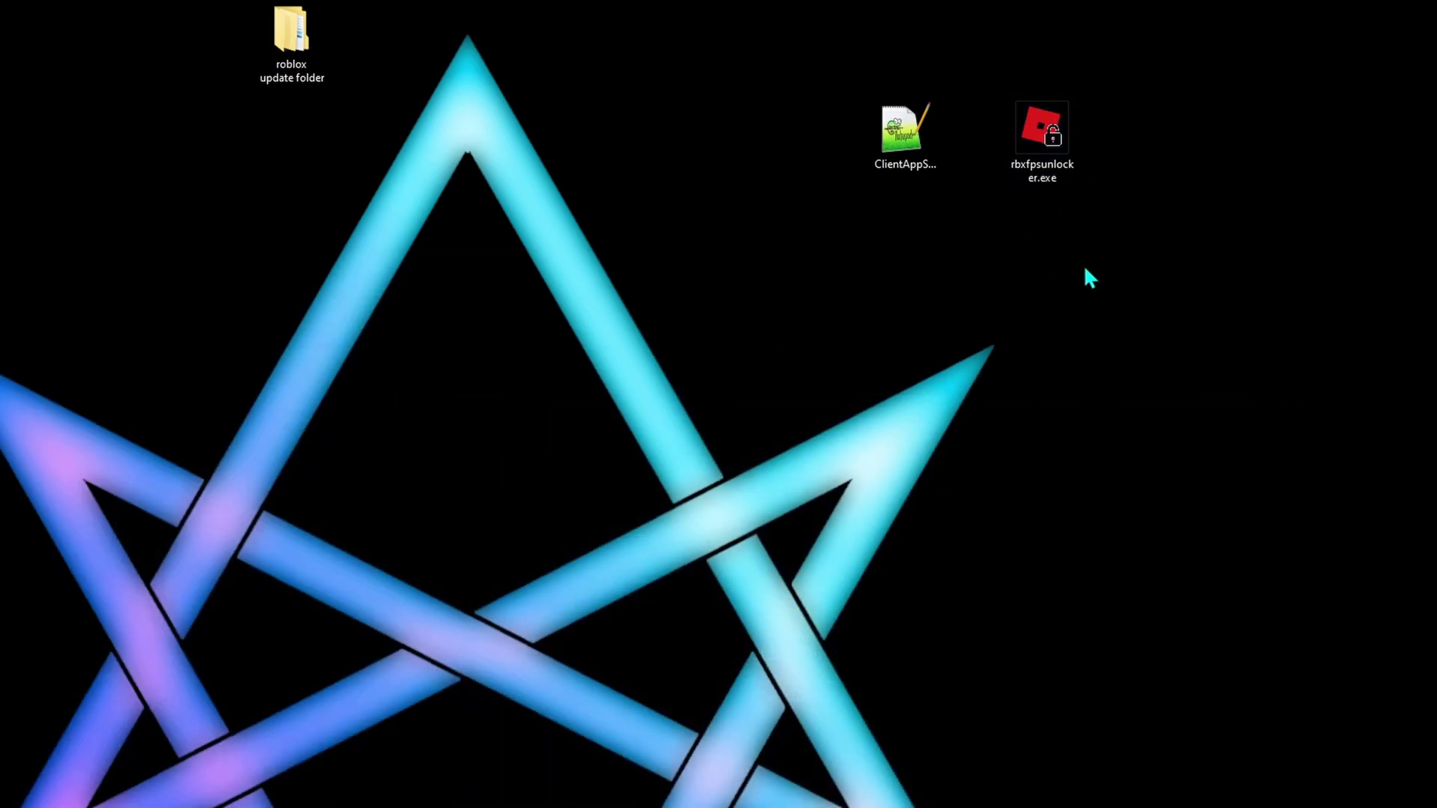
Run rbxfpsunlocker.exe from the desktop, allowing it past the SmartScreen block.
click(1040, 124)
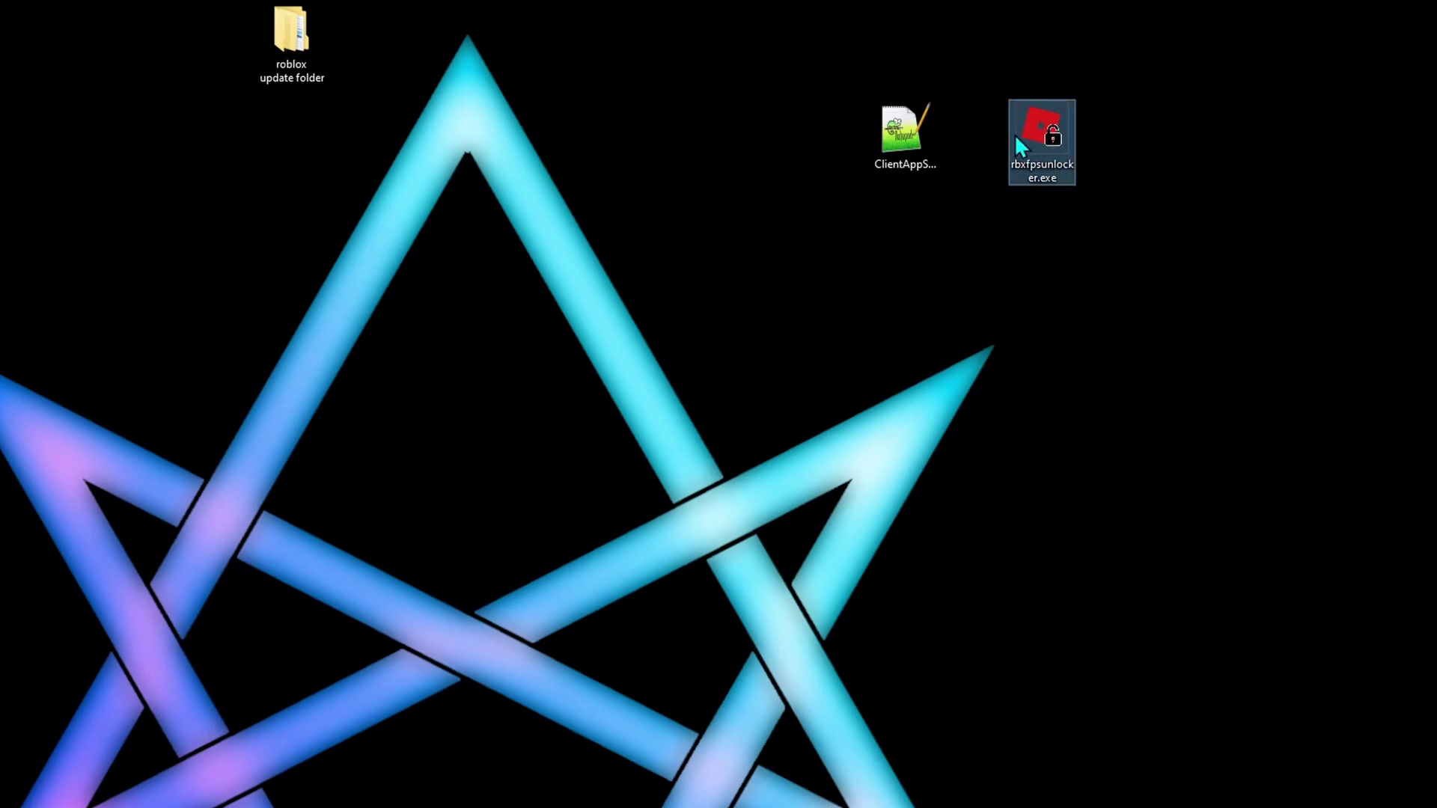
double_click(1015, 135)
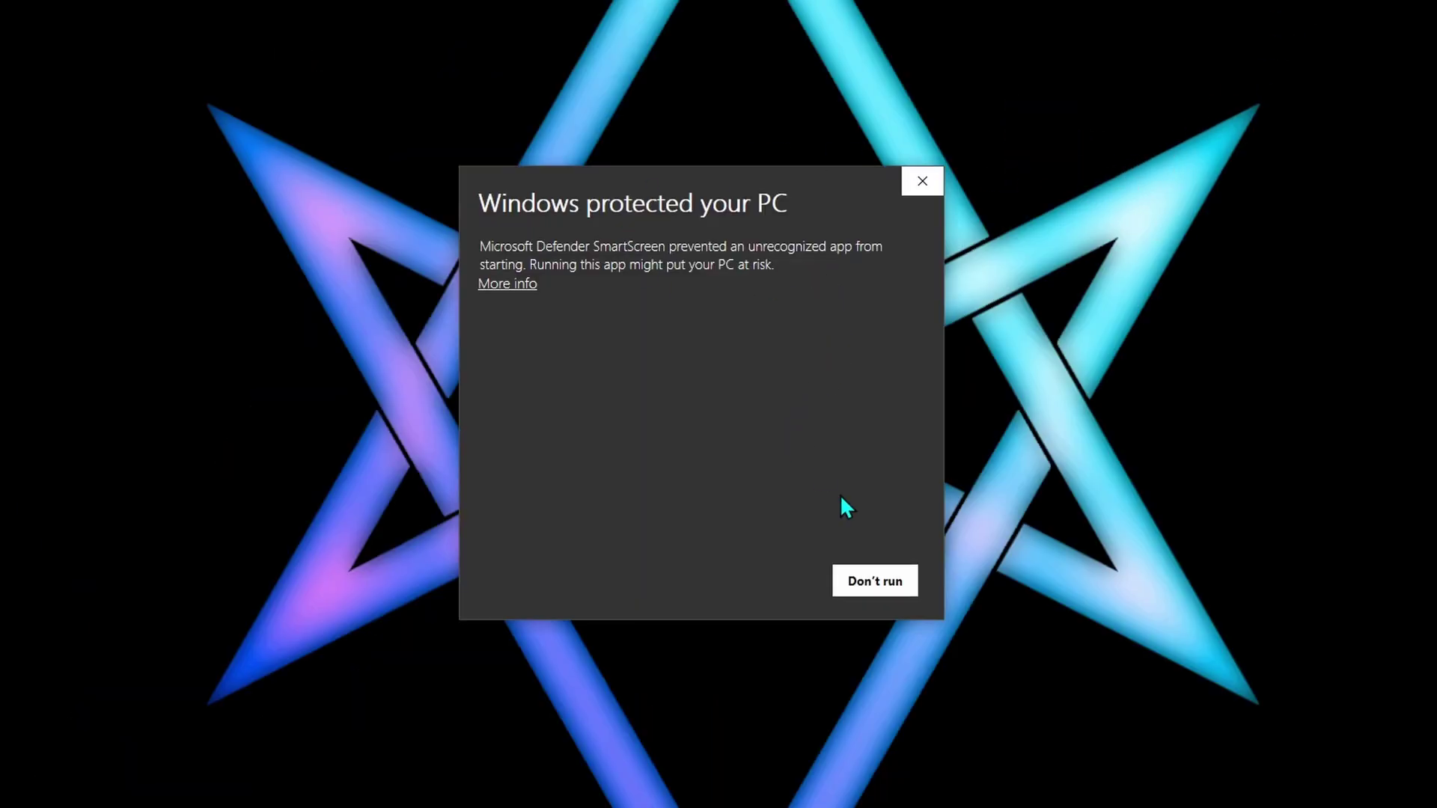
click(512, 286)
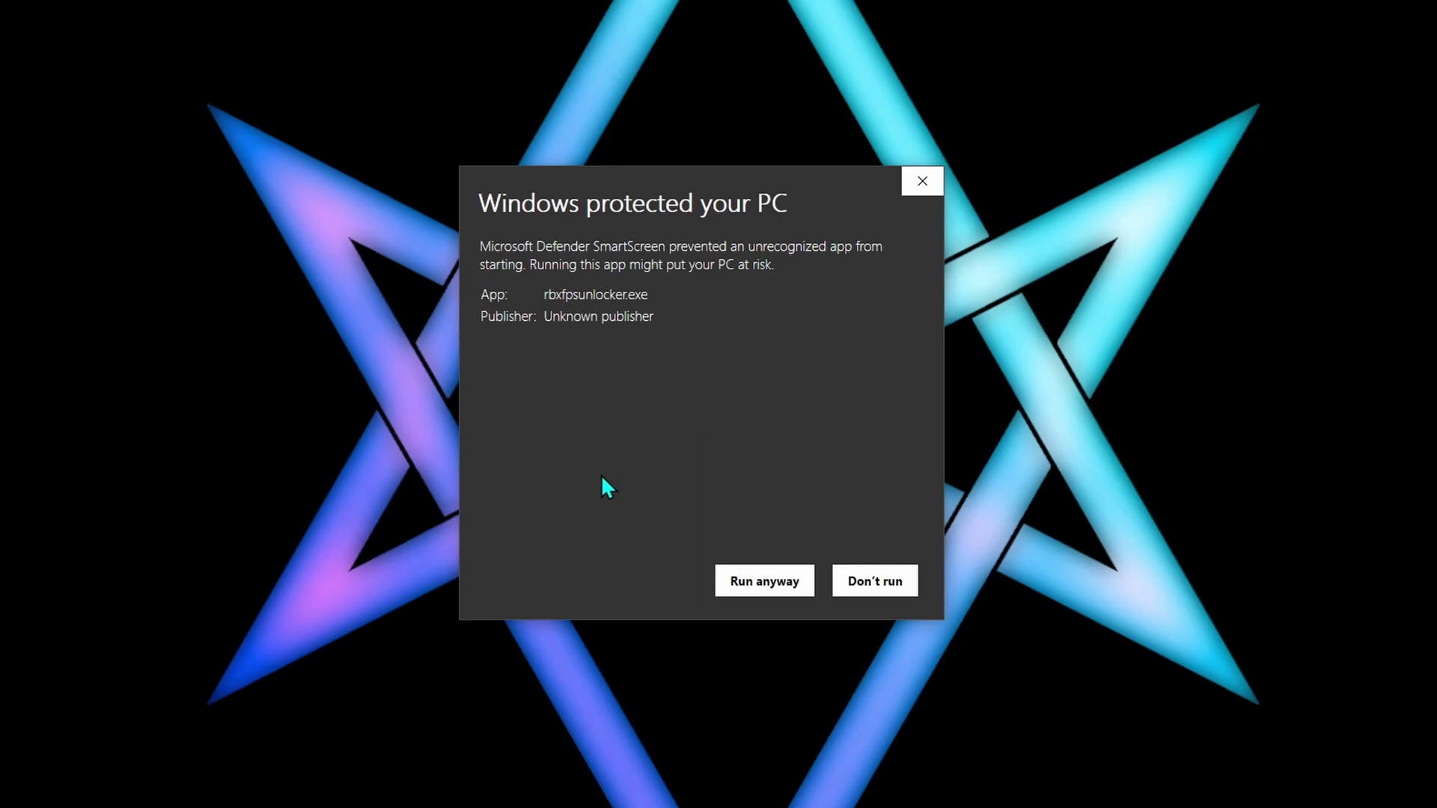
click(766, 588)
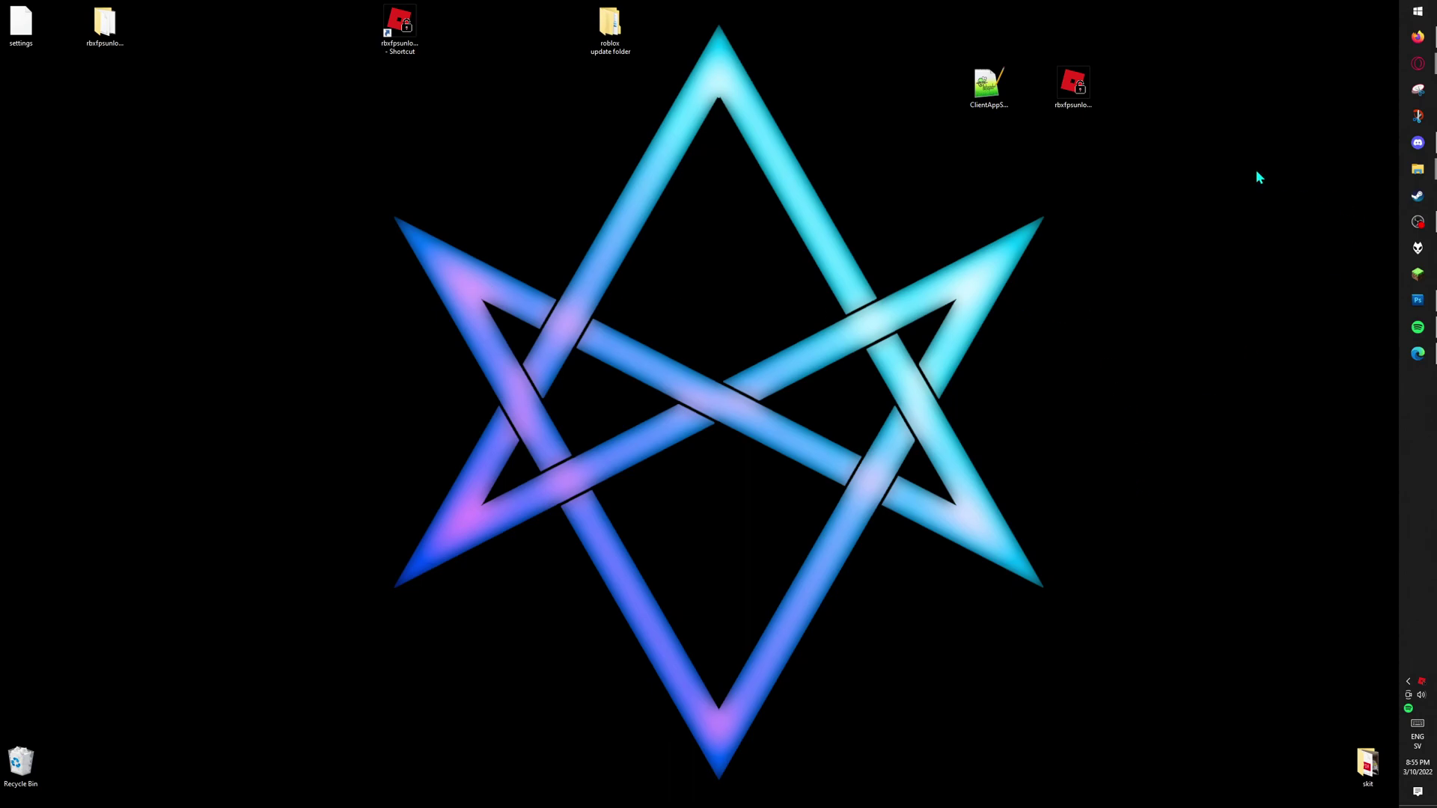
drag(1168, 209, 860, 298)
click(1005, 111)
click(938, 190)
Search Windows for Roblox Player and follow its shortcut's file location to the Roblox version folder.
click(1415, 12)
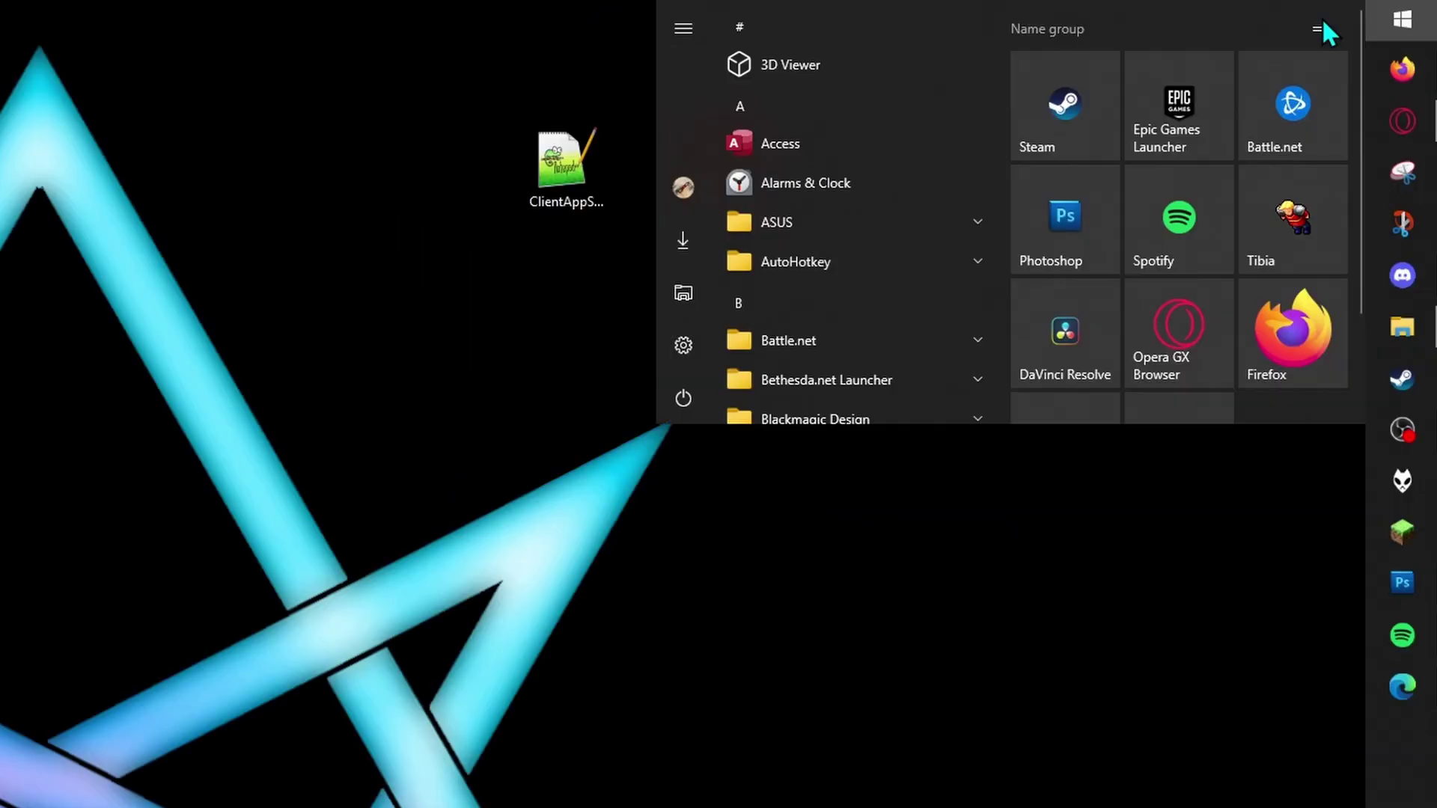
text(ro)
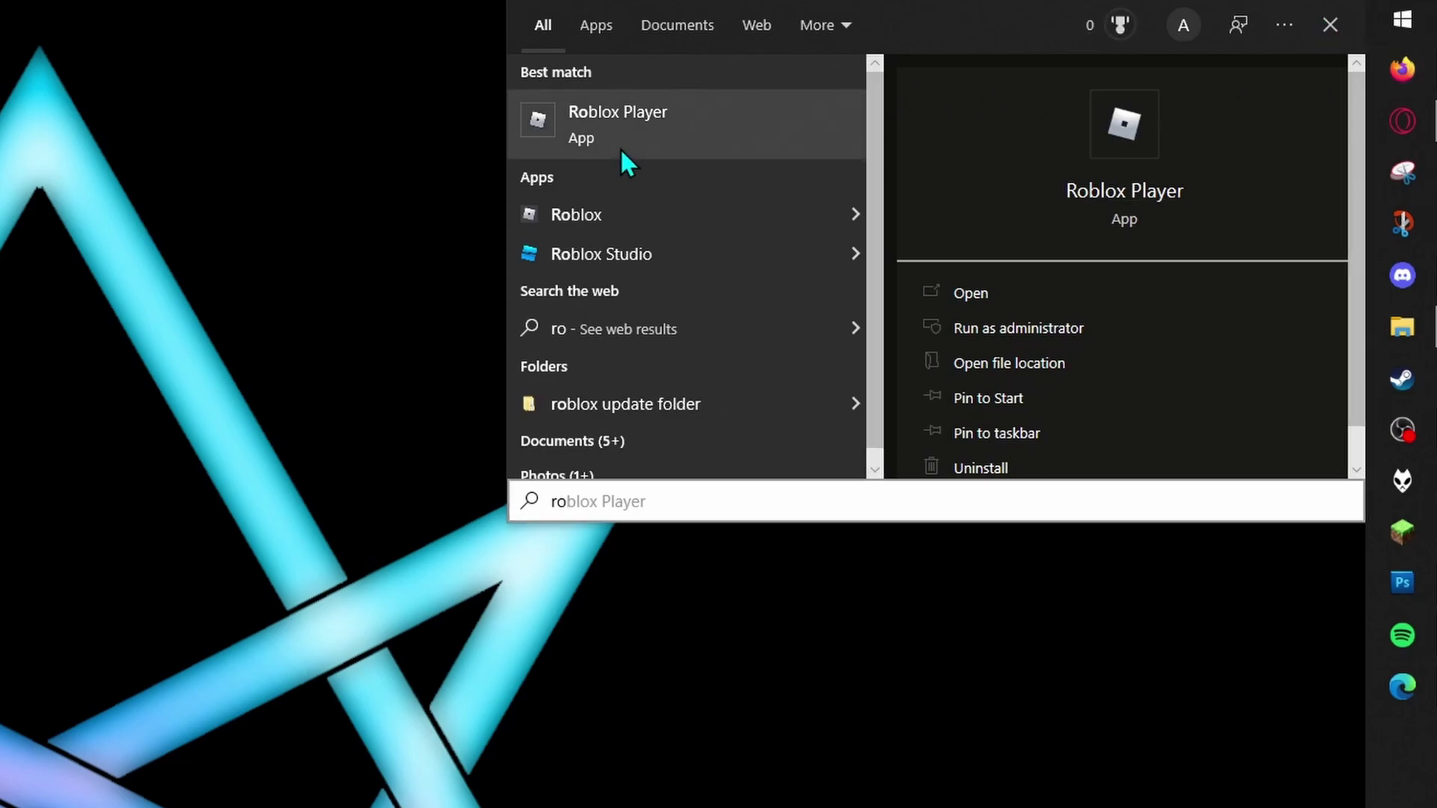
right_click(621, 149)
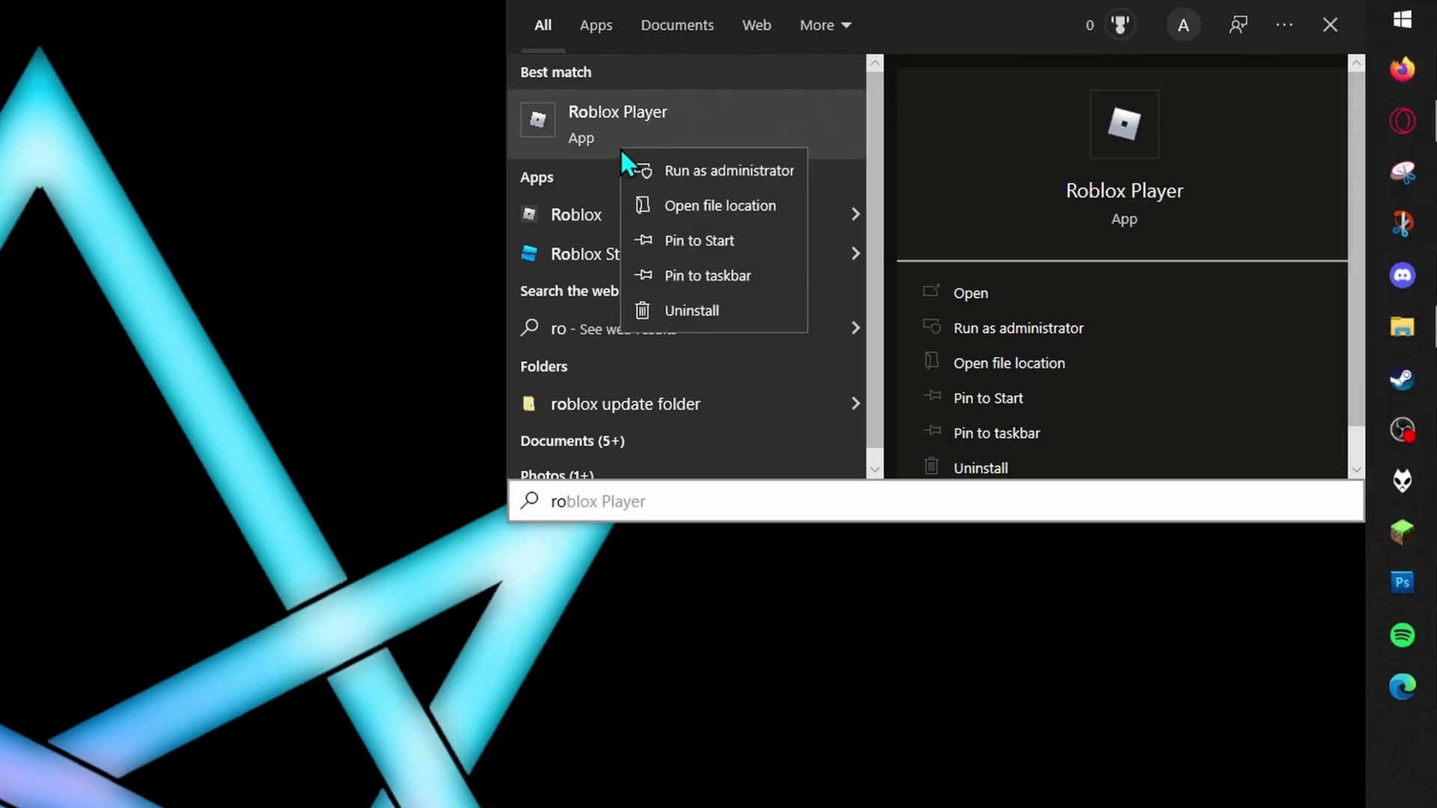
click(715, 211)
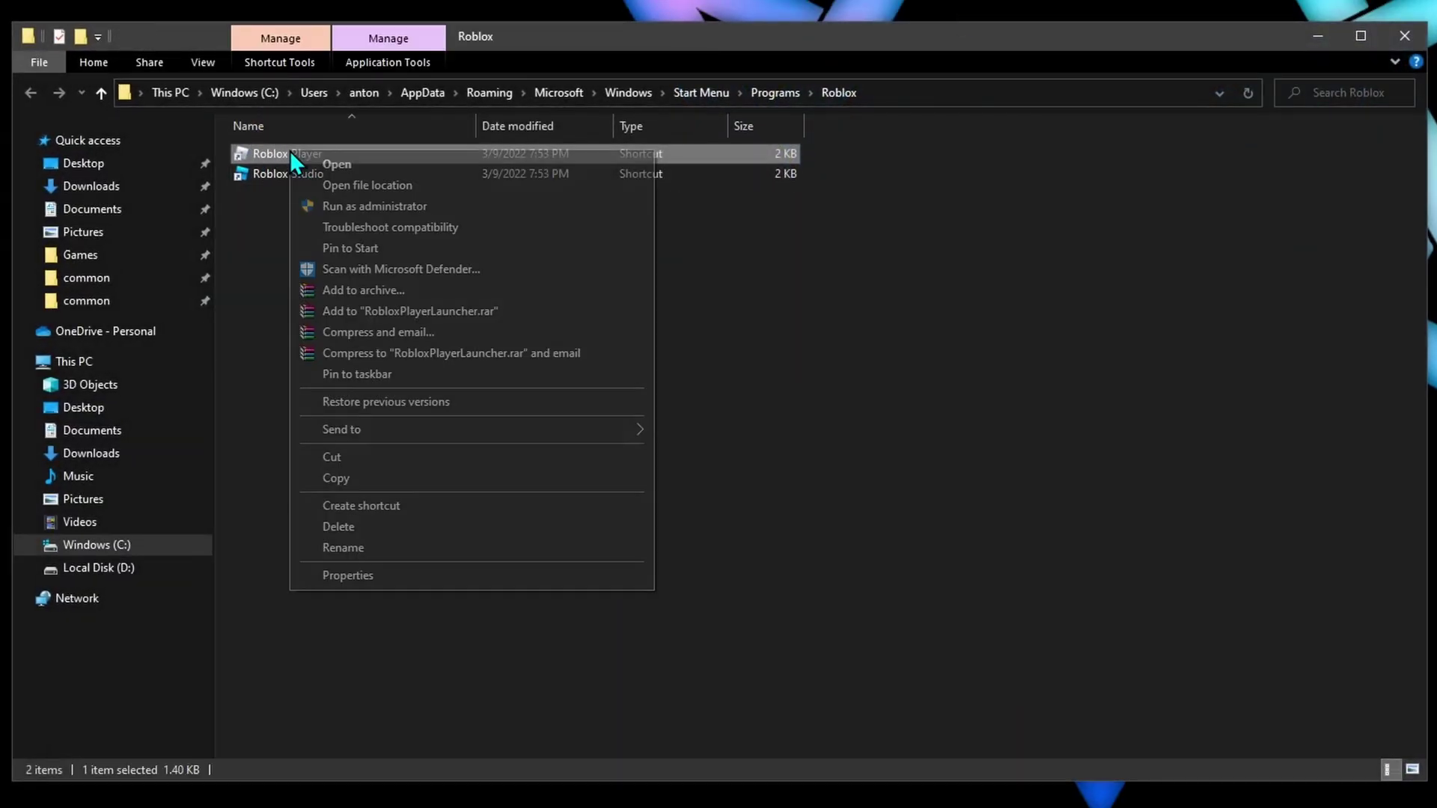
click(374, 185)
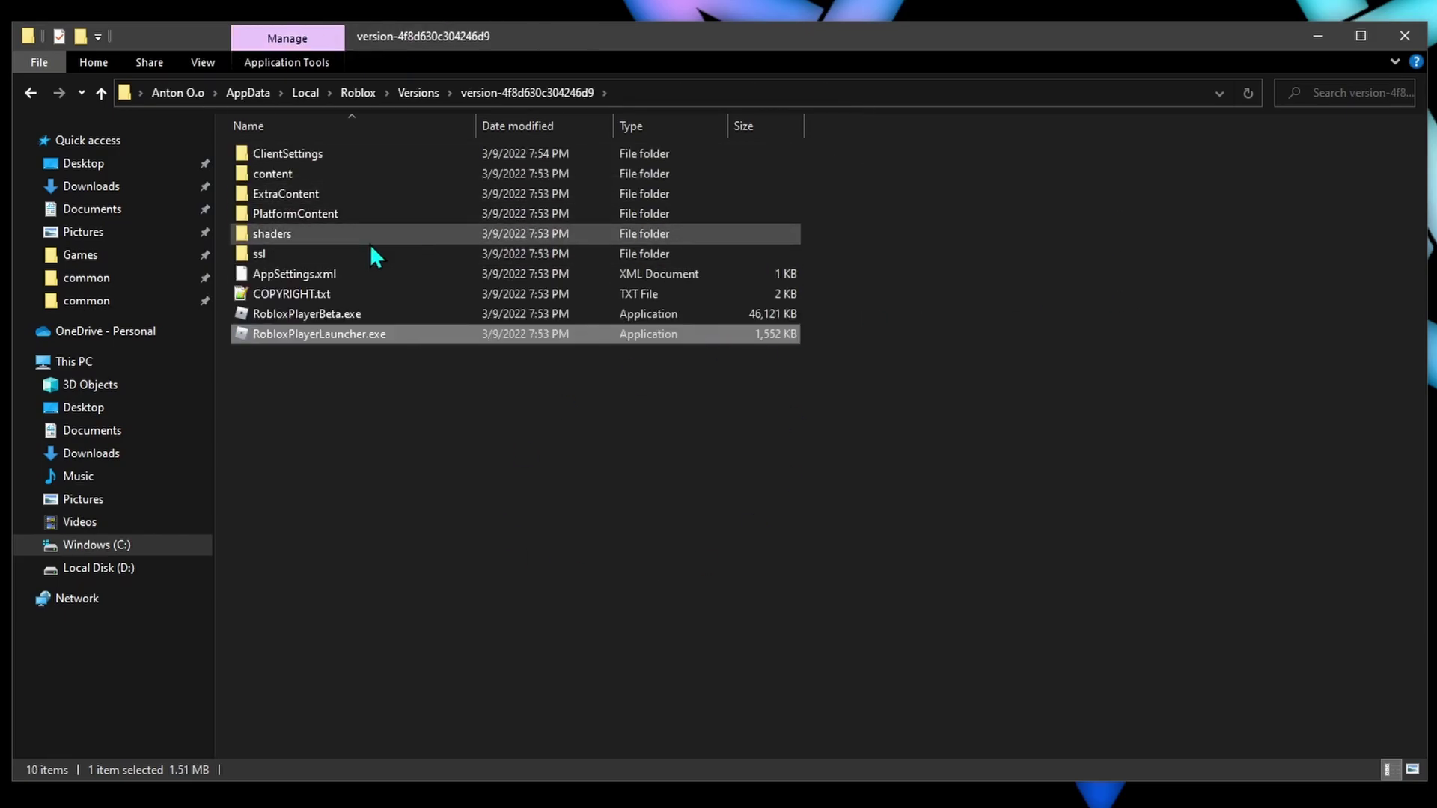
Move the existing ClientSettings folder out of the Roblox version folder.
click(388, 404)
click(280, 159)
drag(304, 150, 304, 93)
Create a new folder named ClientSettings in the Roblox version folder.
right_click(560, 515)
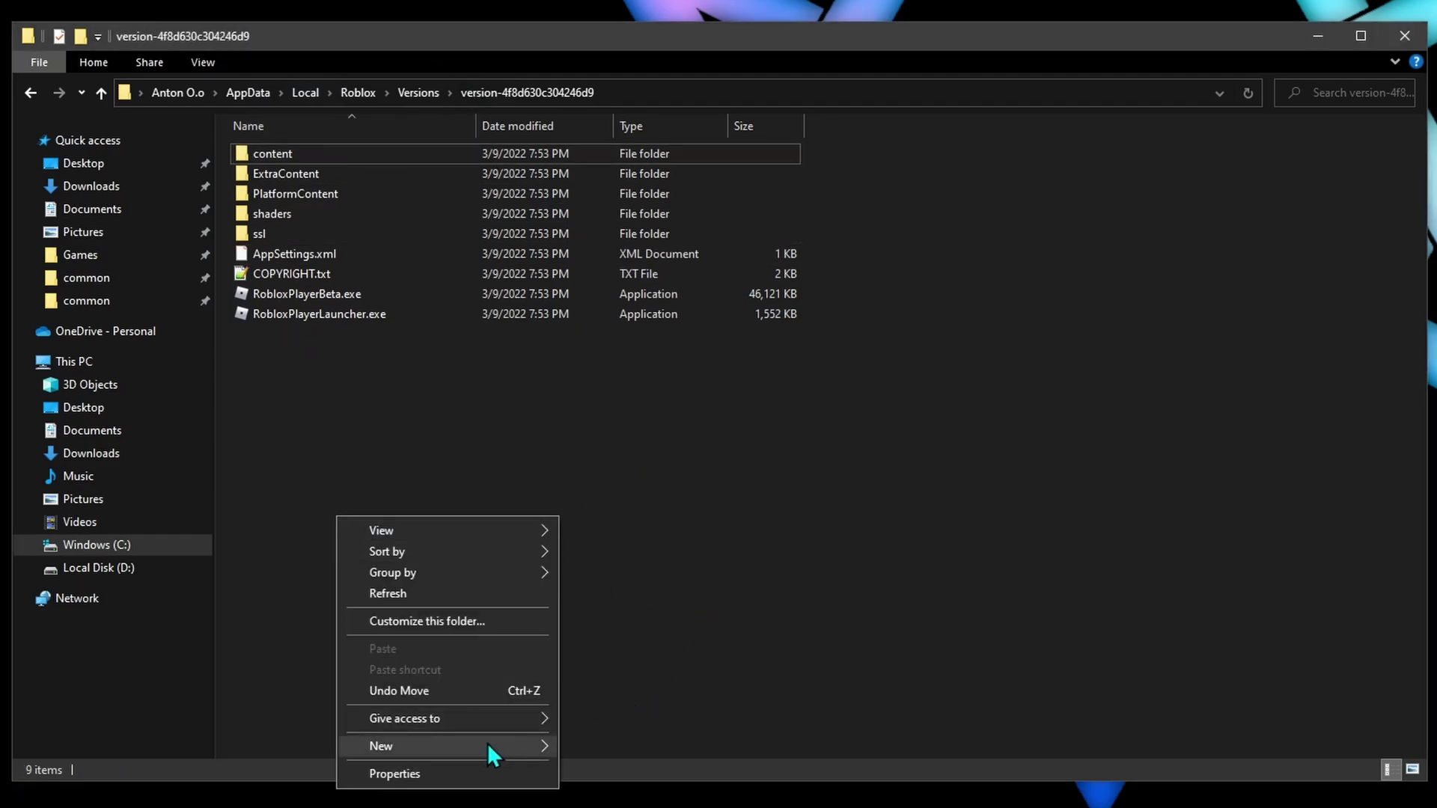
mouse_move(487, 742)
click(683, 466)
text(Client)
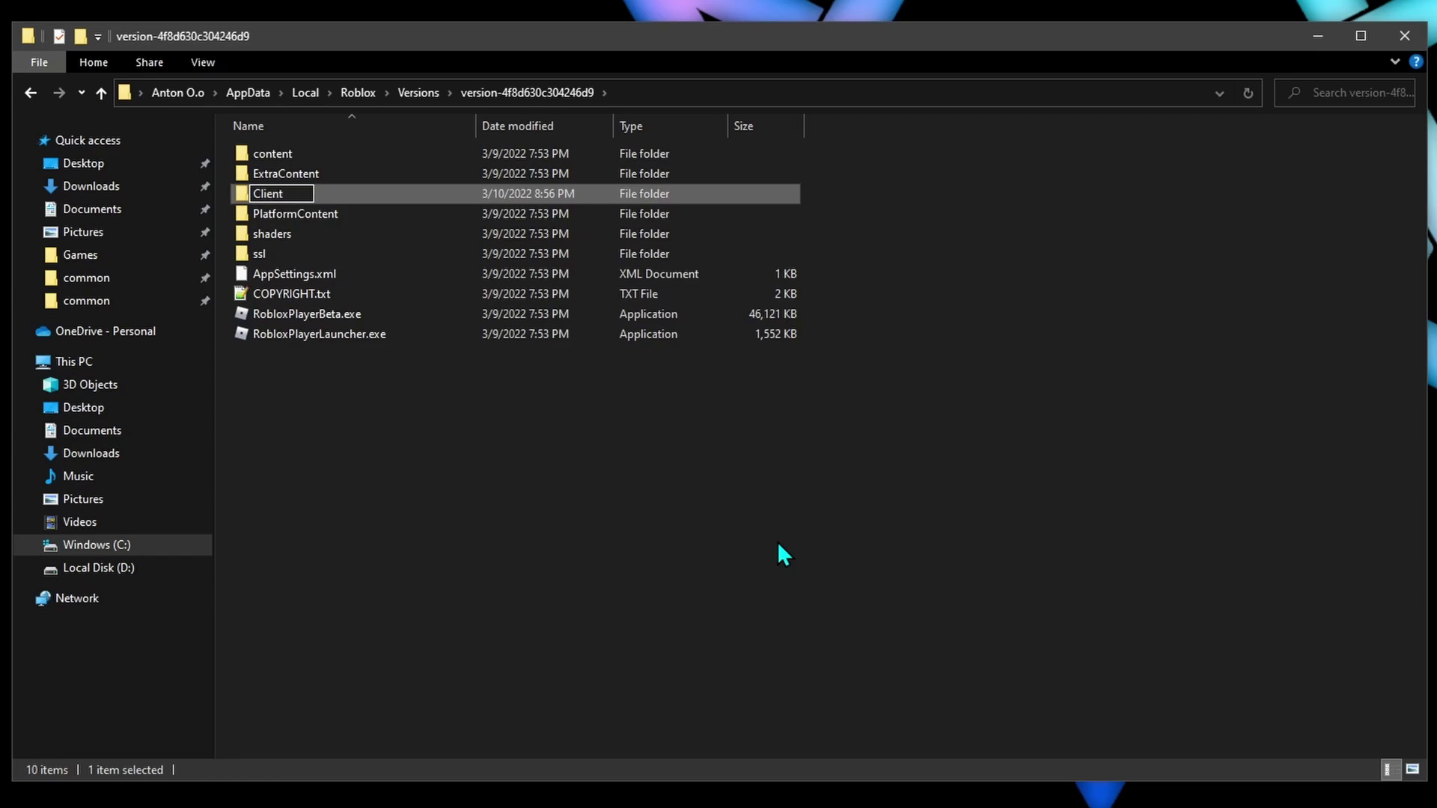
text(Settings)
key(Return)
Open the new ClientSettings folder and place the ClientAppSettings.json file inside it.
double_click(295, 153)
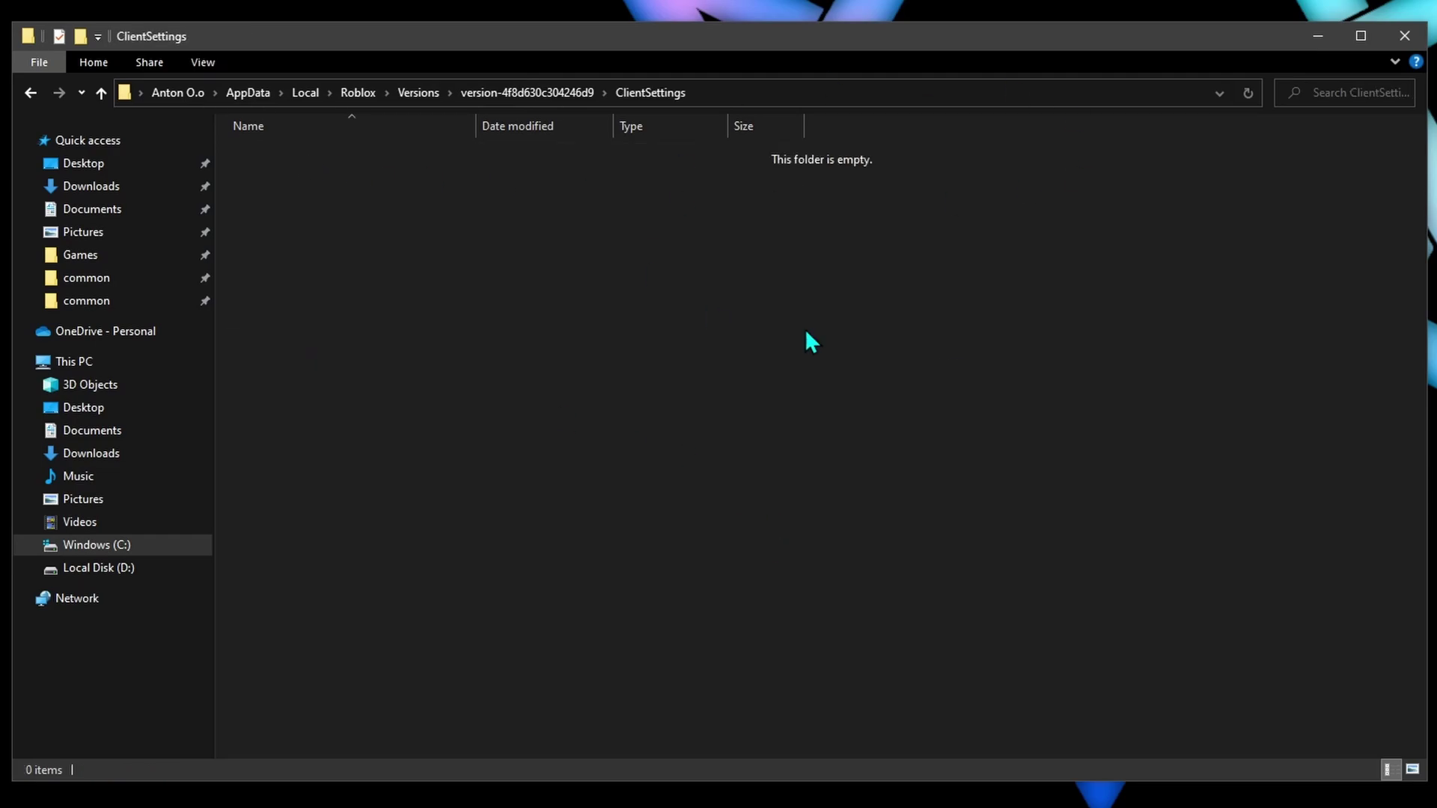
drag(673, 524, 571, 488)
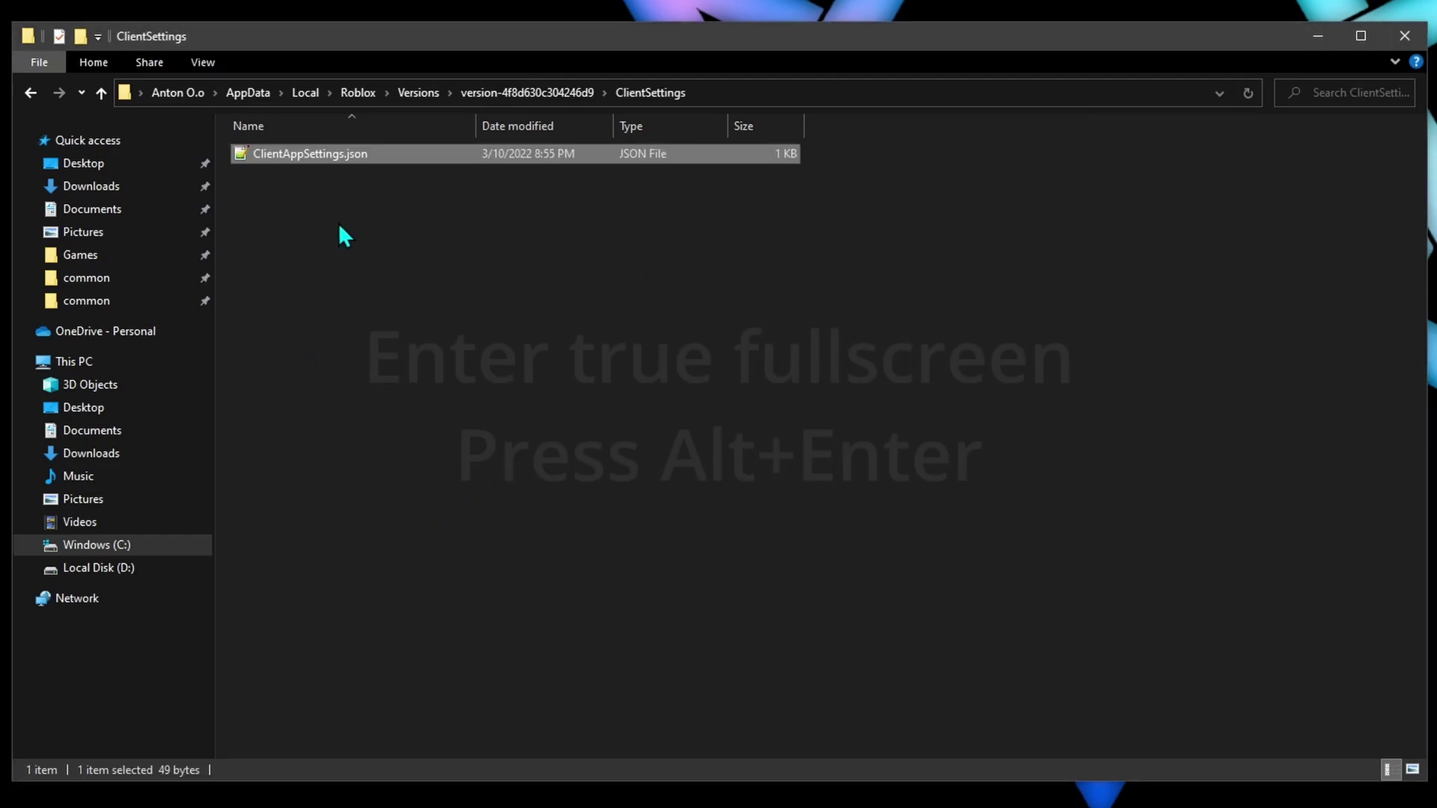
click(392, 285)
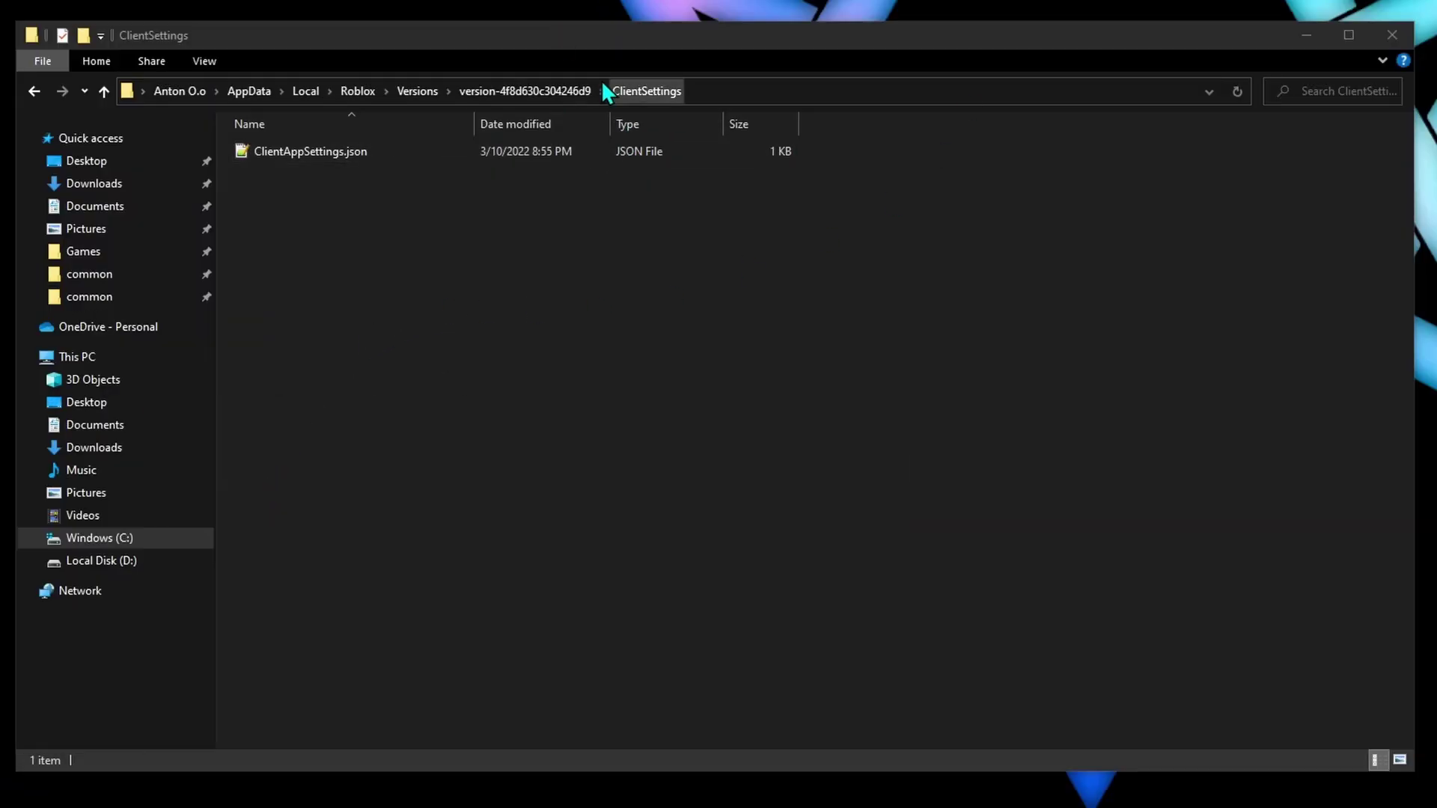
Return to the Roblox version folder and open the fonts folder inside its content folder.
click(33, 93)
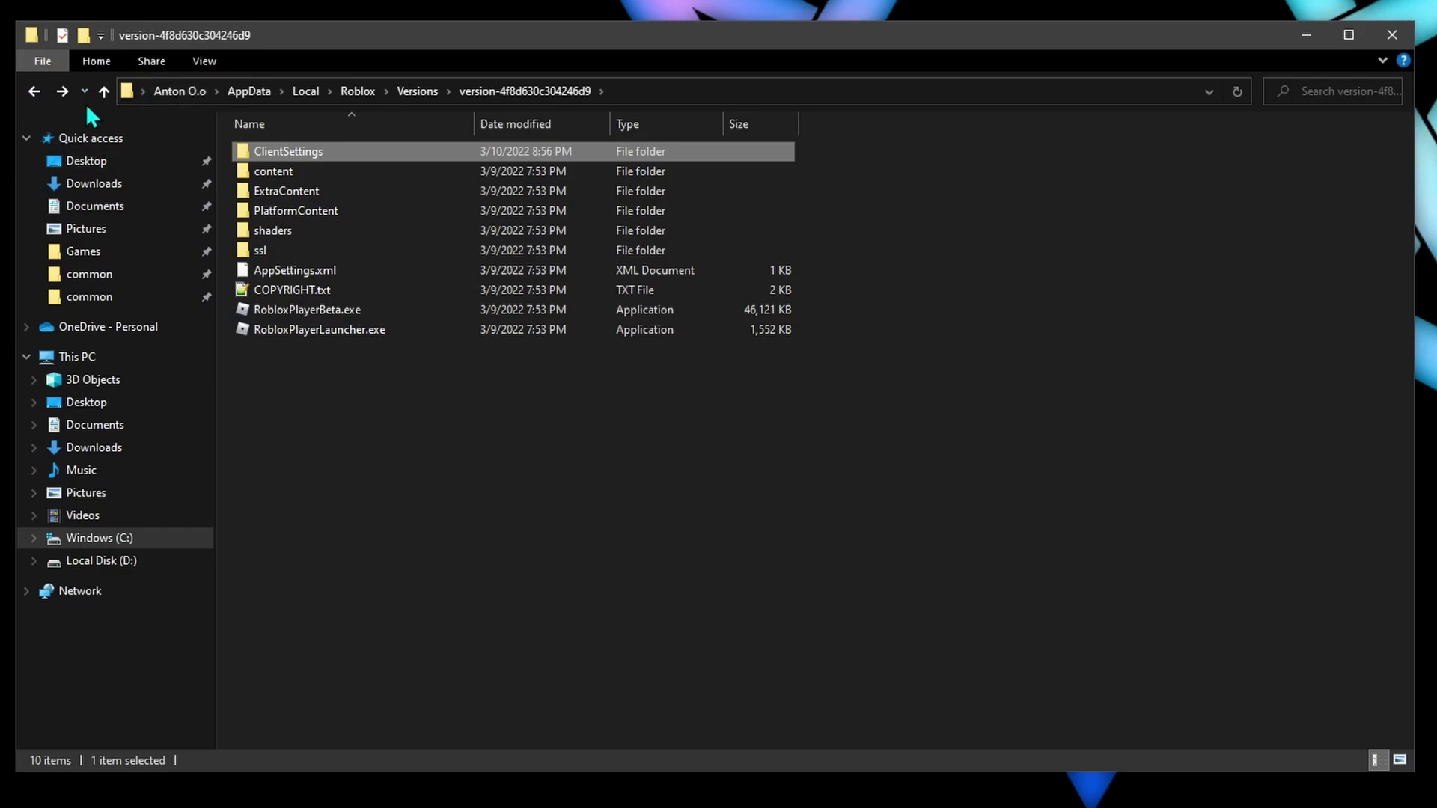
double_click(260, 172)
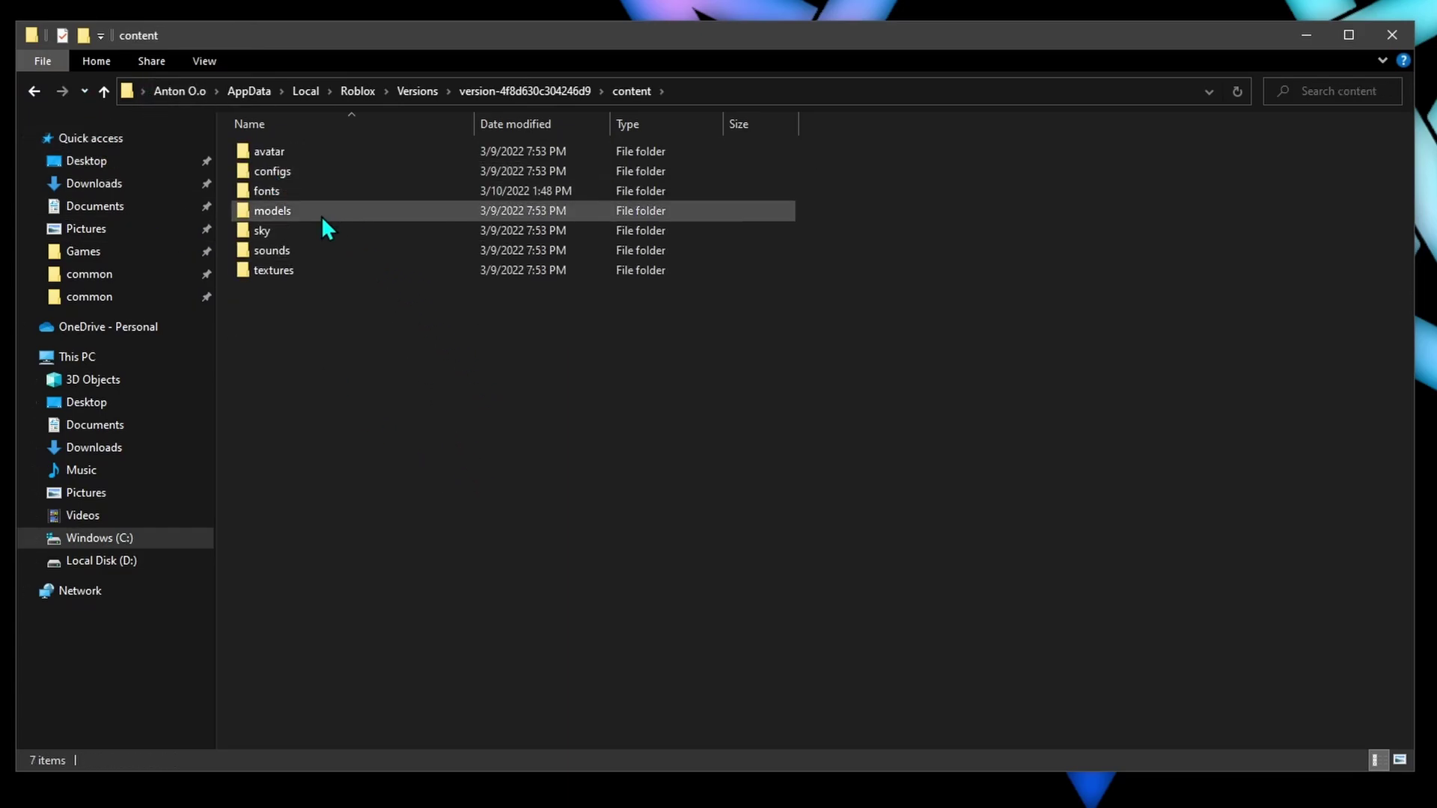
click(280, 195)
double_click(280, 195)
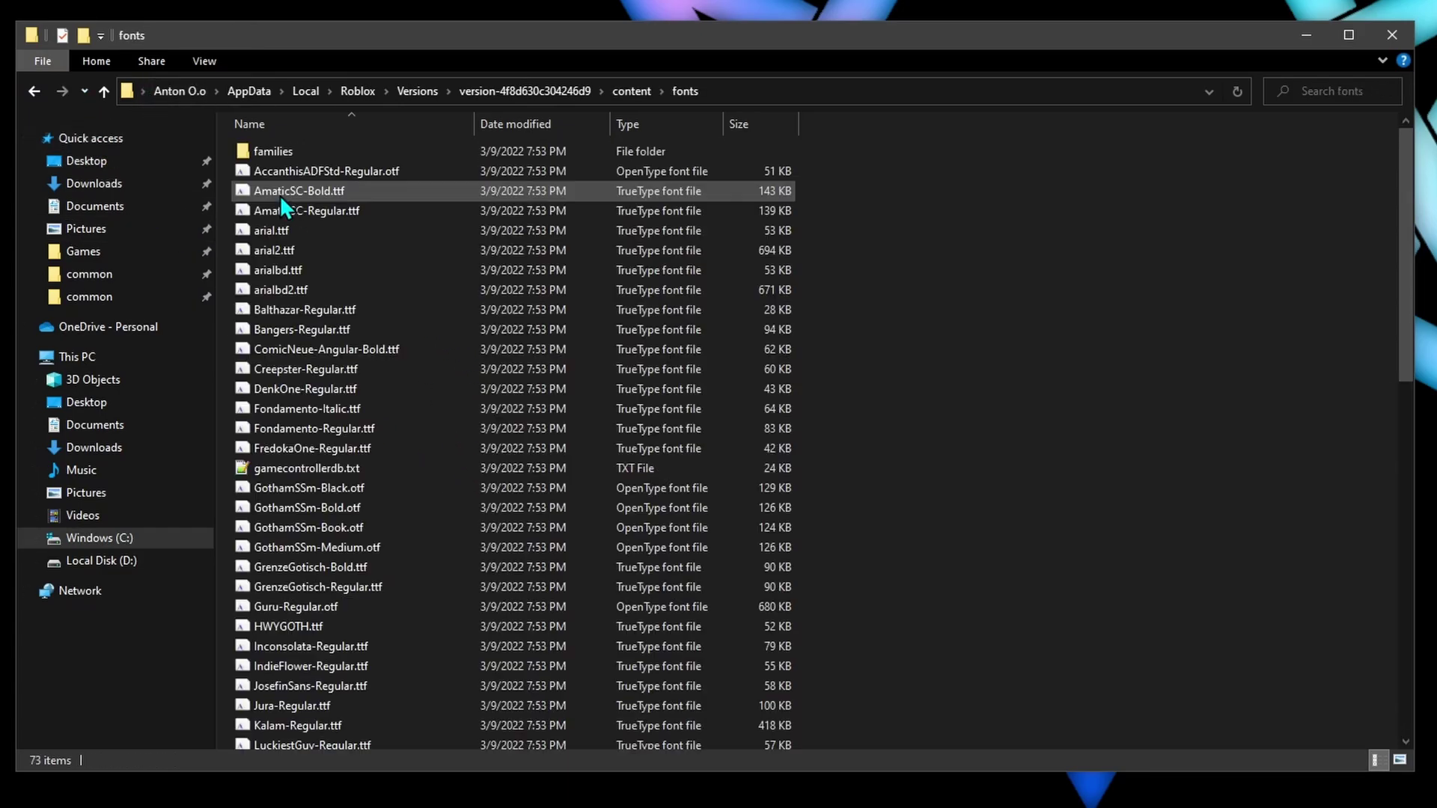
Select the zekton_rg.ttf font file near the end of the fonts folder.
scroll(546, 303, down, 10)
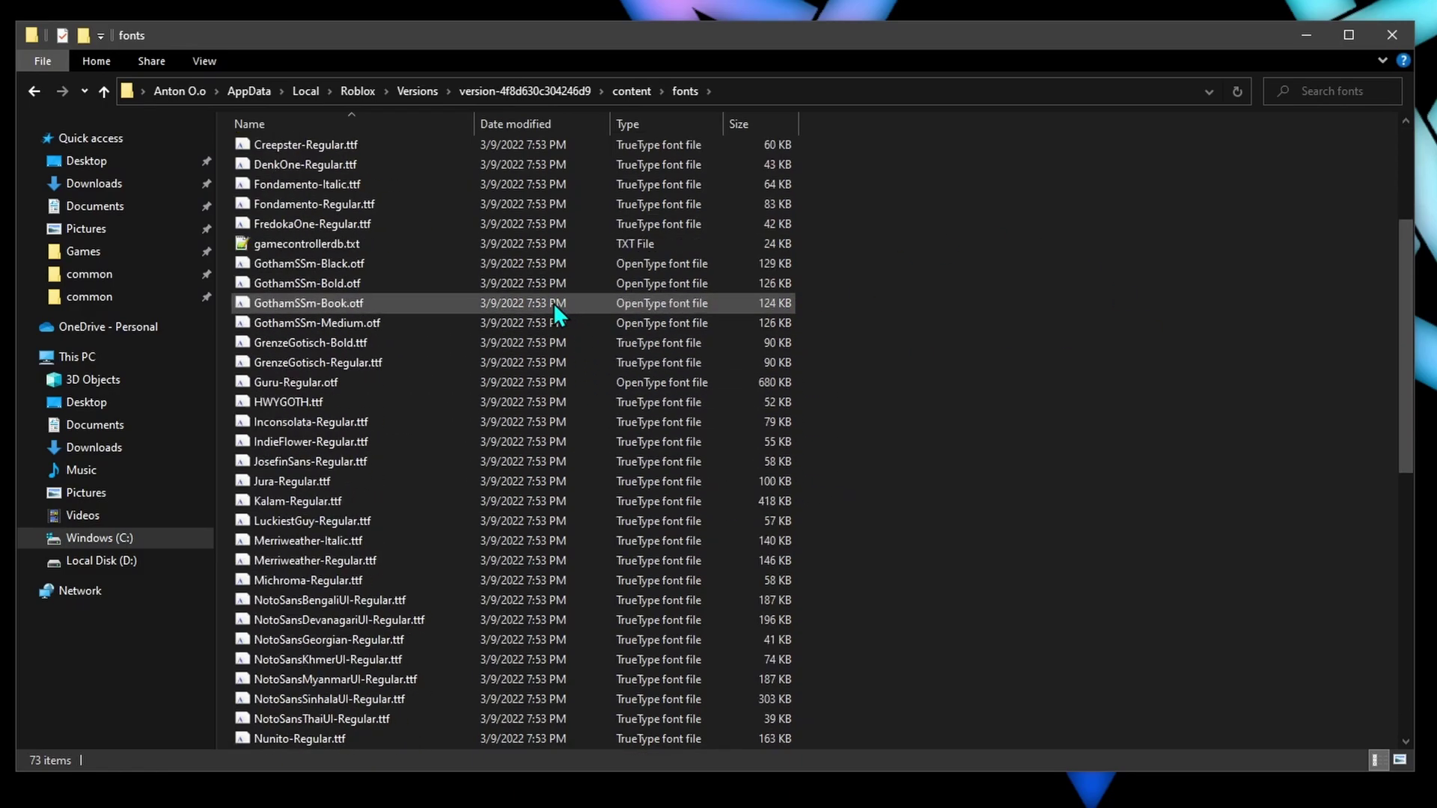
scroll(487, 422, down, 5)
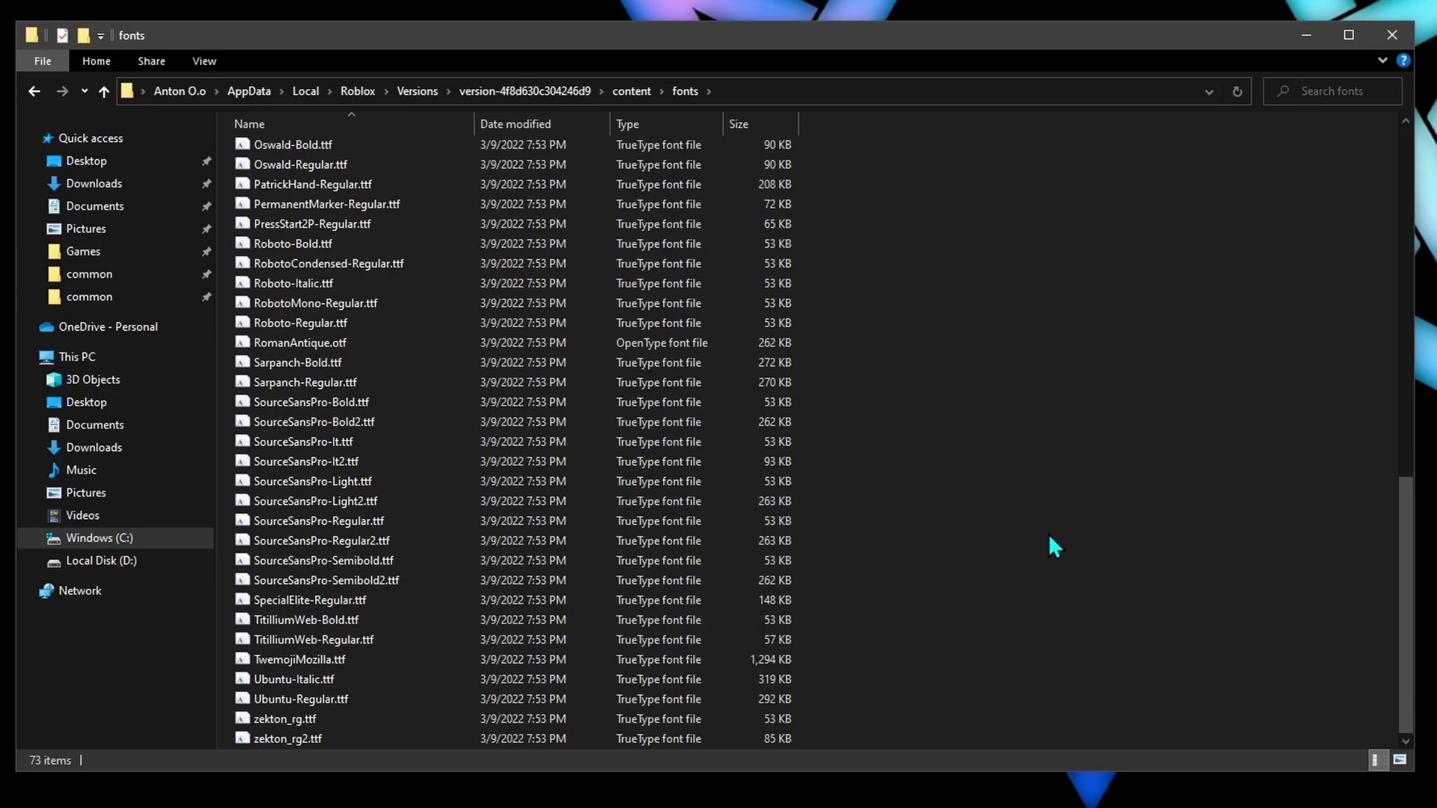
click(278, 723)
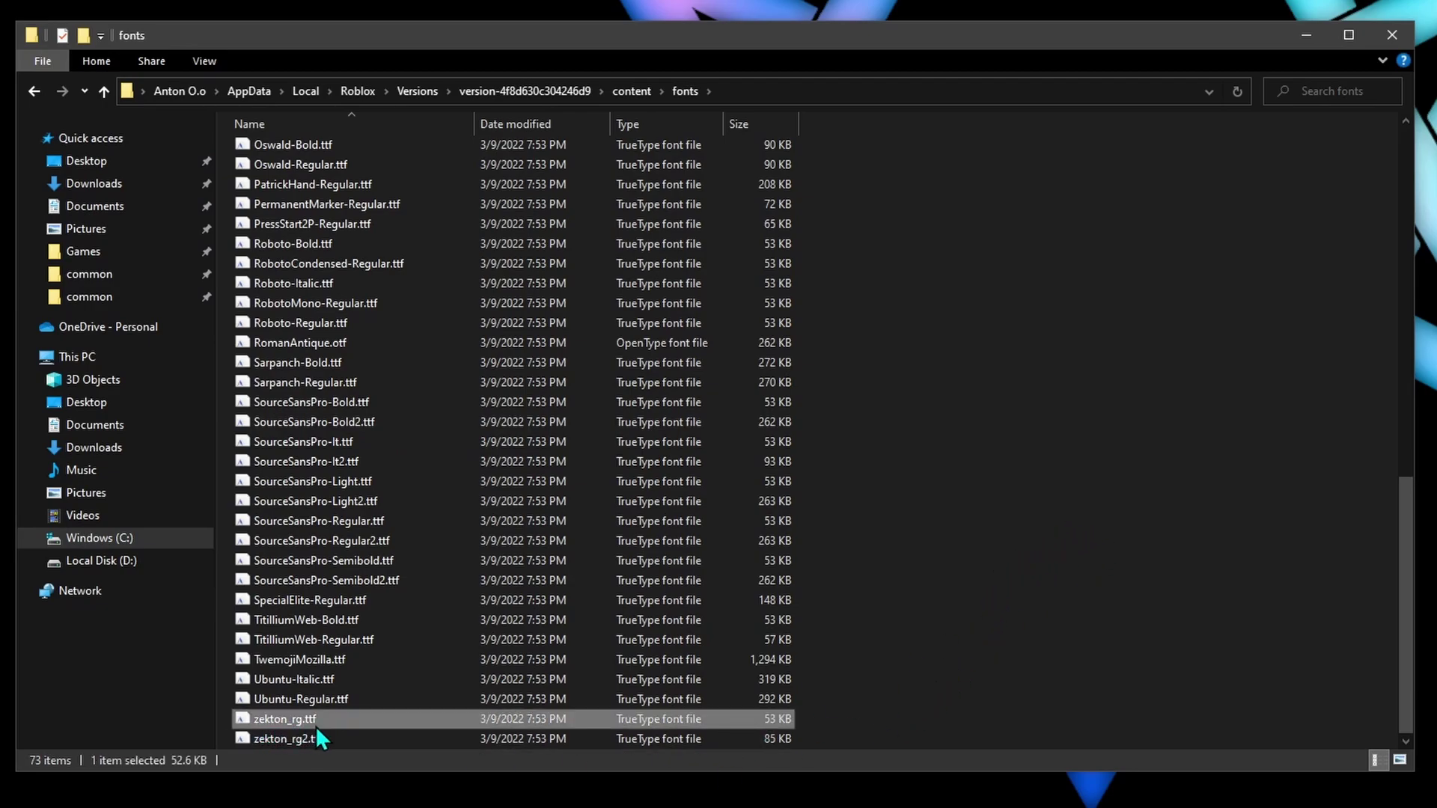